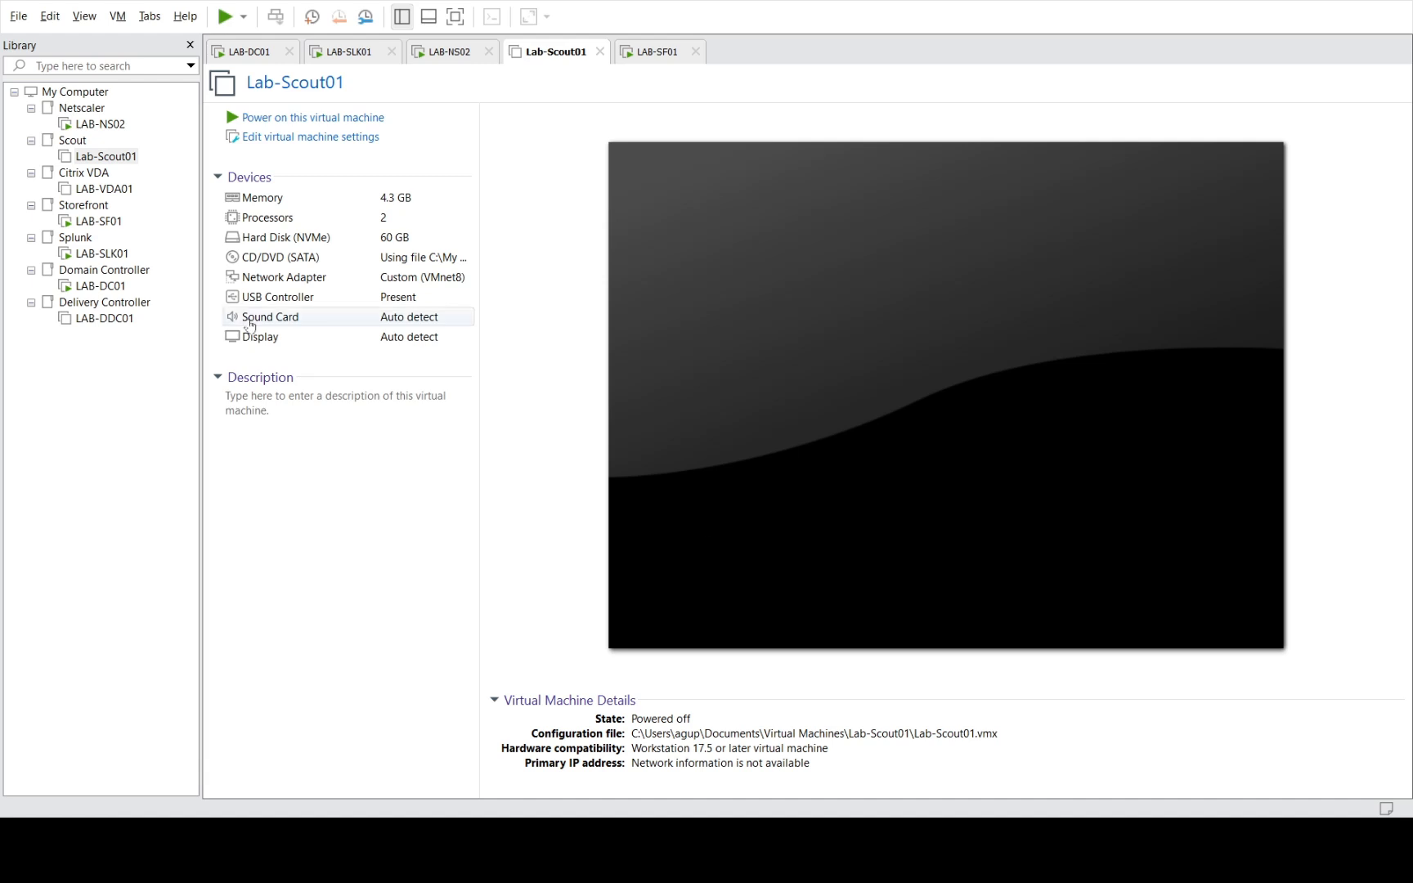
Check the LAB-NS02 console at its login prompt, then switch to the LAB-DC01 desktop
left_click(85, 108)
left_click(105, 125)
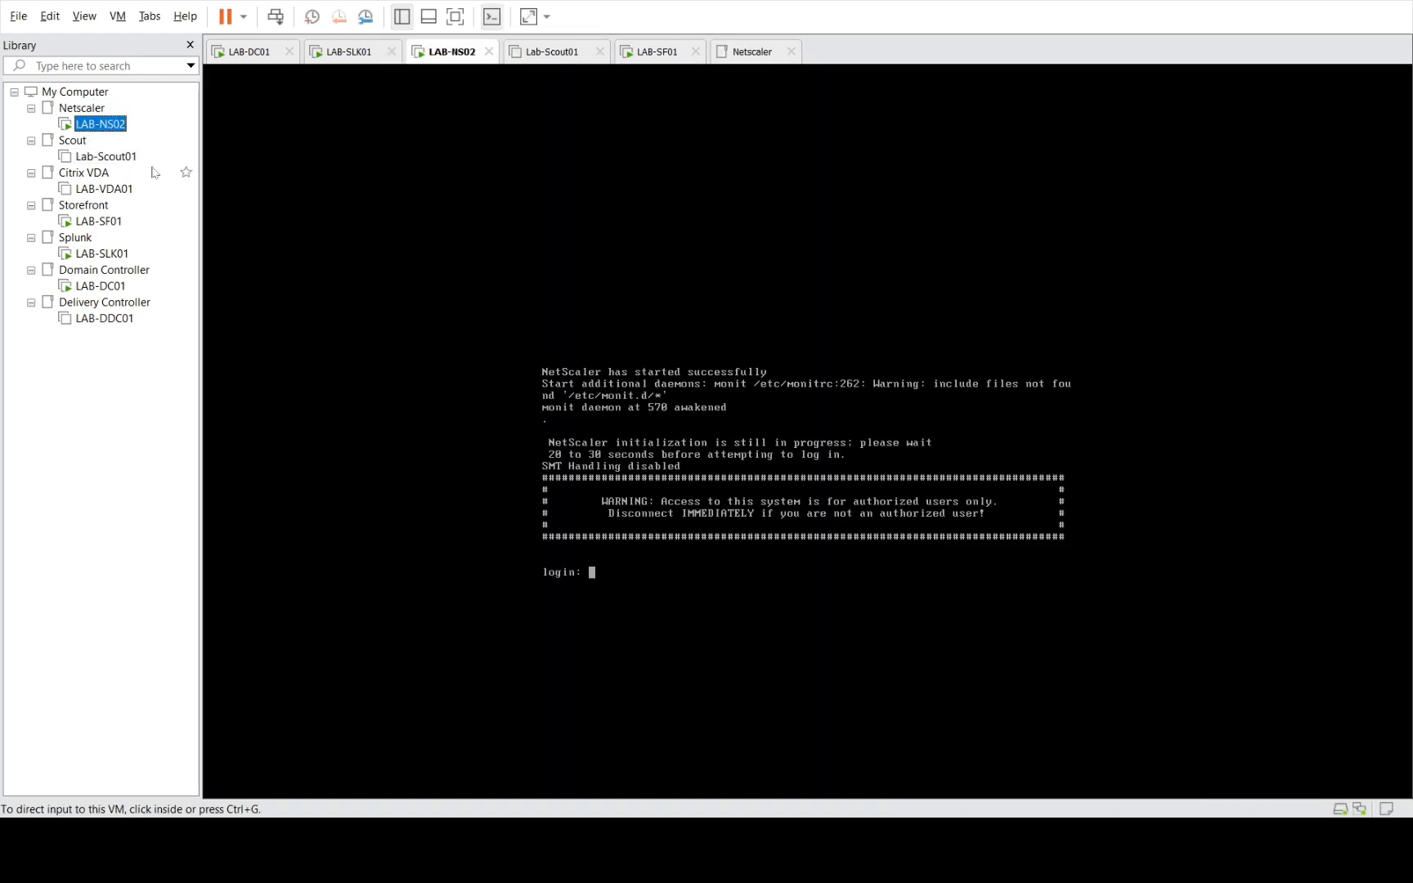
left_click(107, 254)
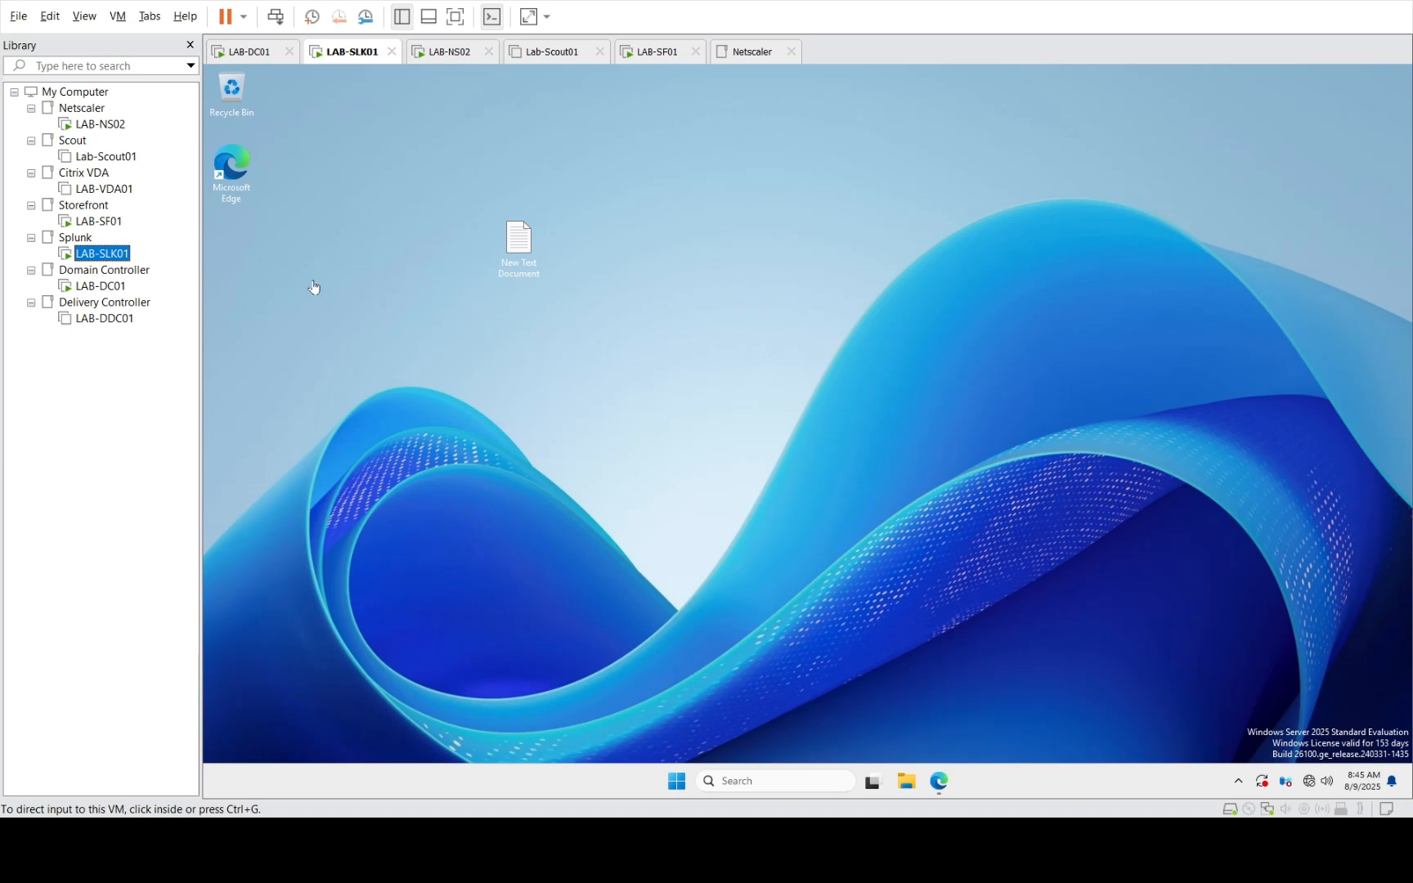
left_click(183, 286)
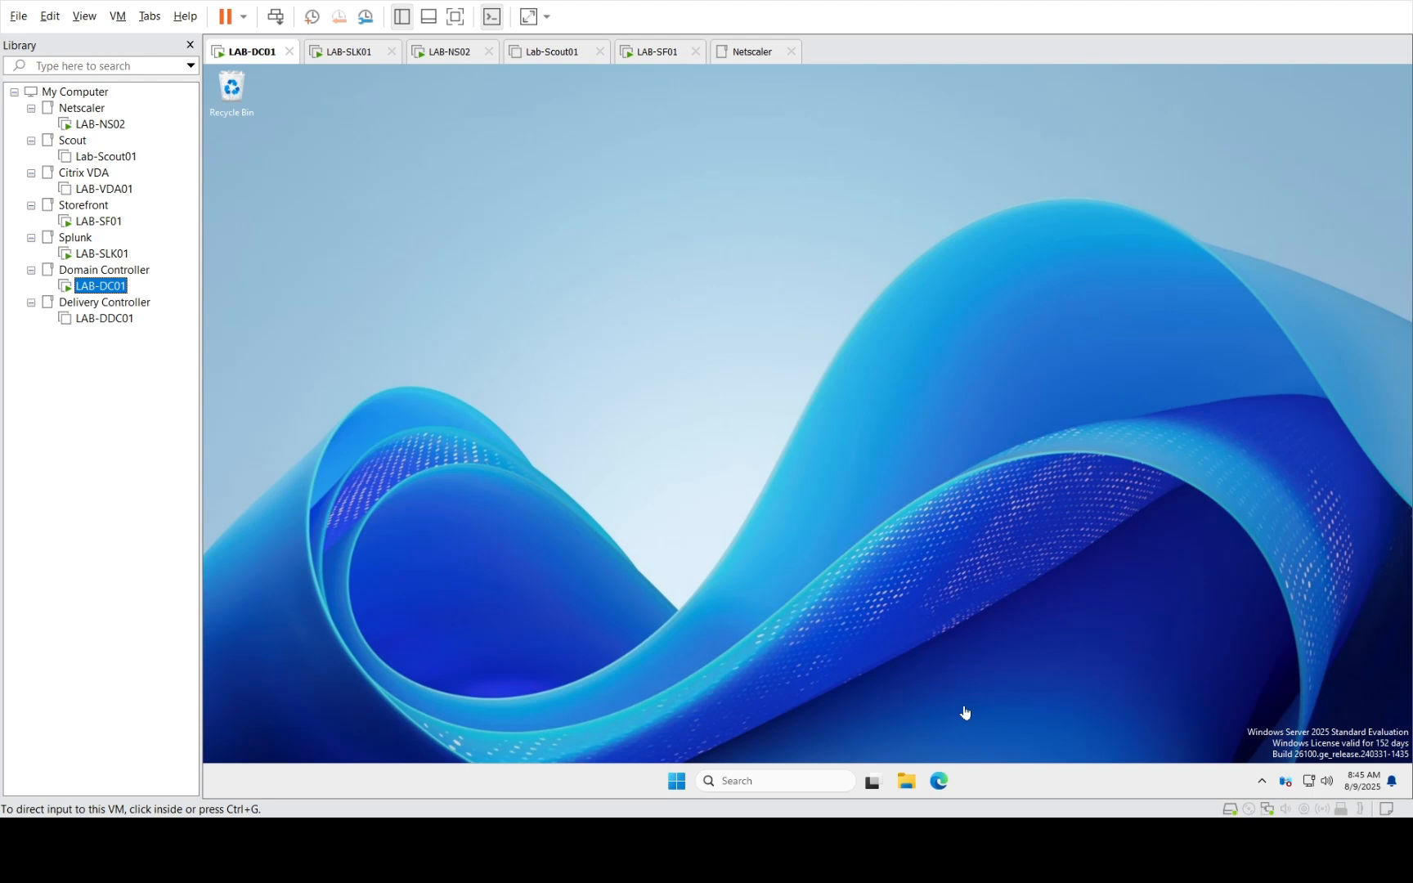
left_click(860, 451)
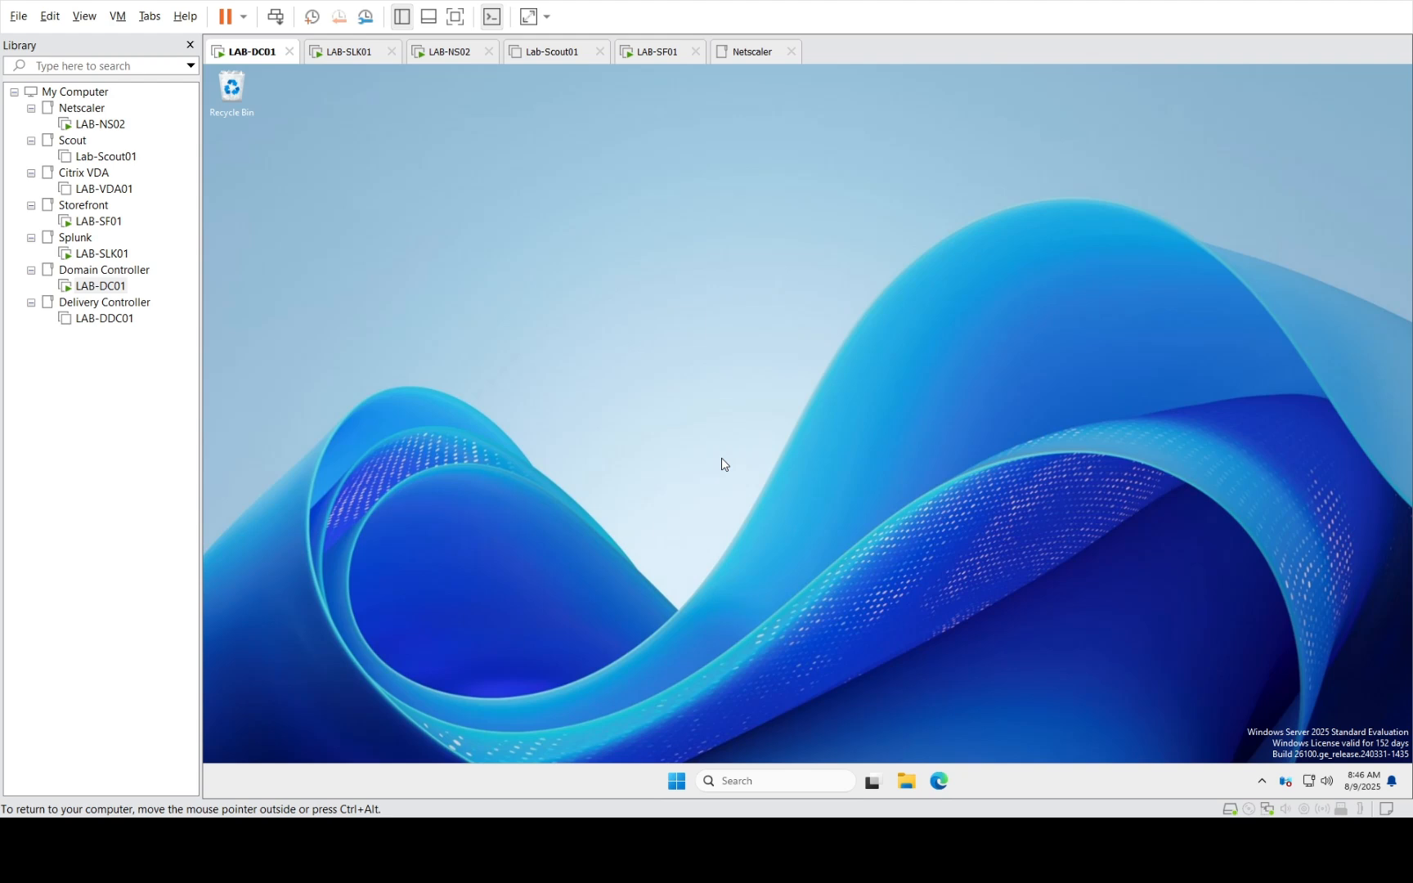
Open uberAgent.conf from C:\ProgramData\vast limits\uberAgent\Configuration in Notepad
left_click(905, 783)
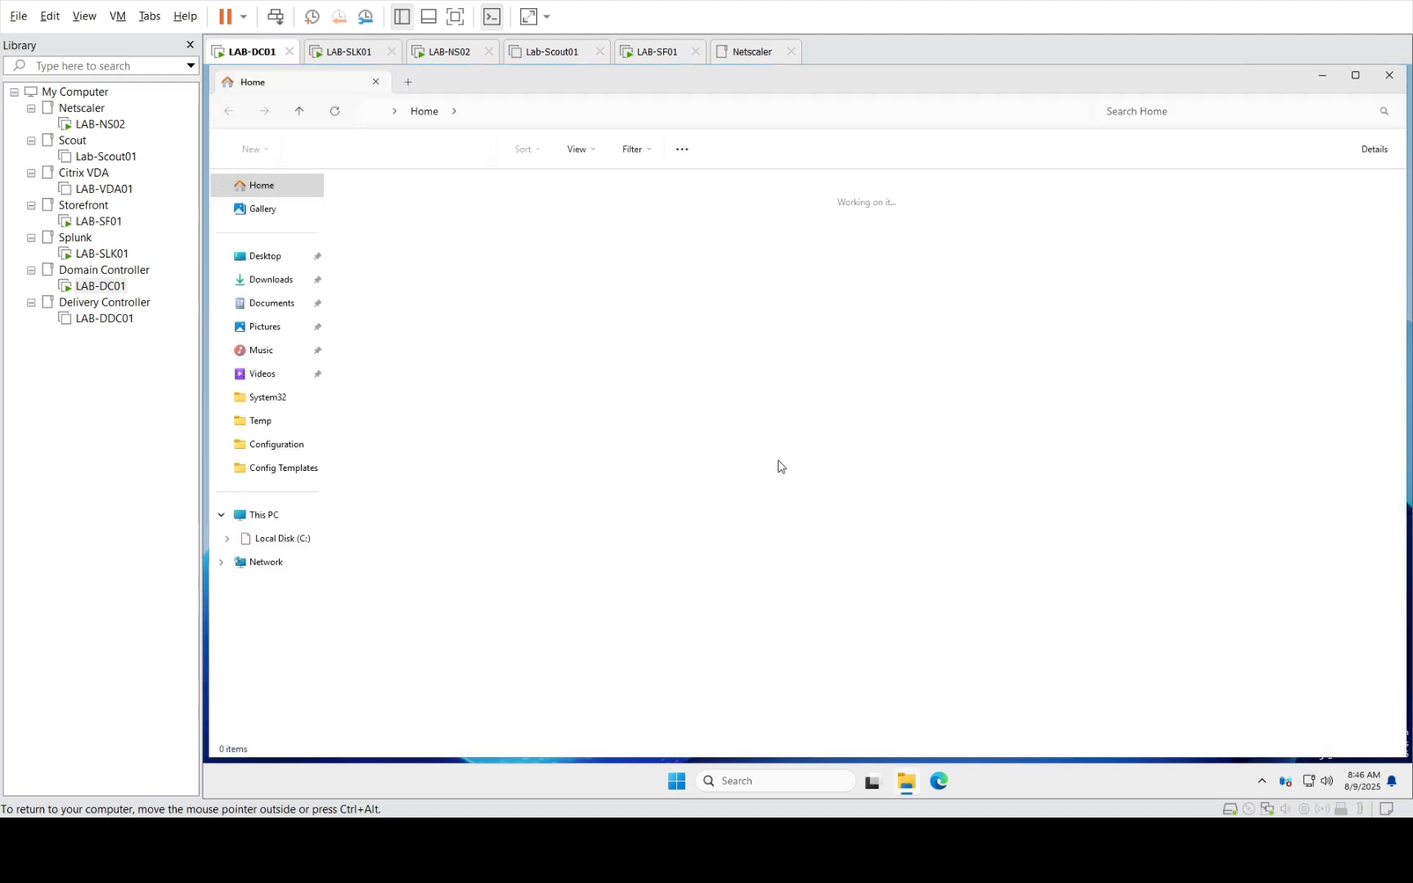
left_click(277, 538)
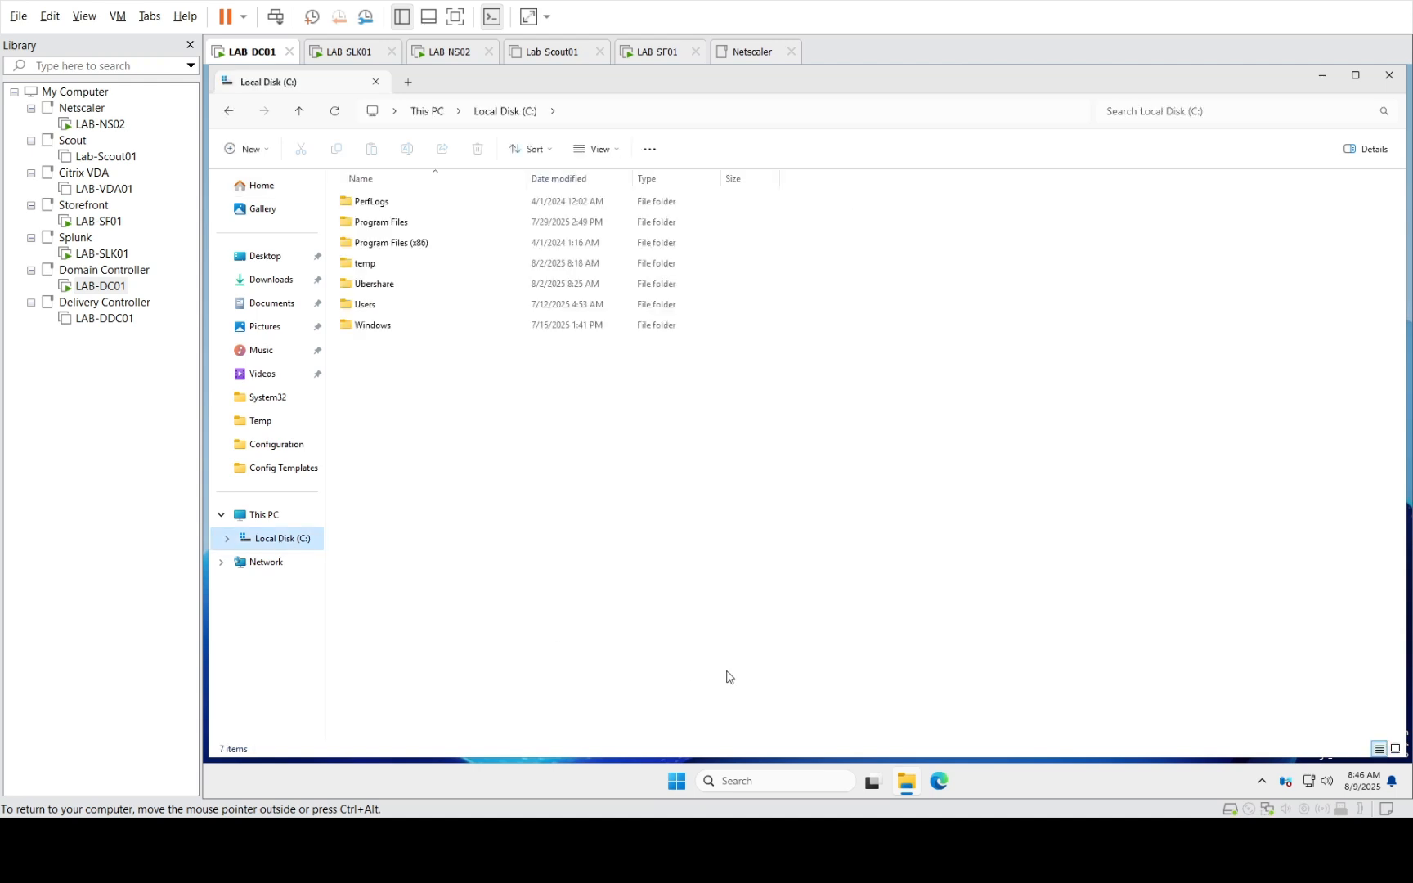
left_click(279, 447)
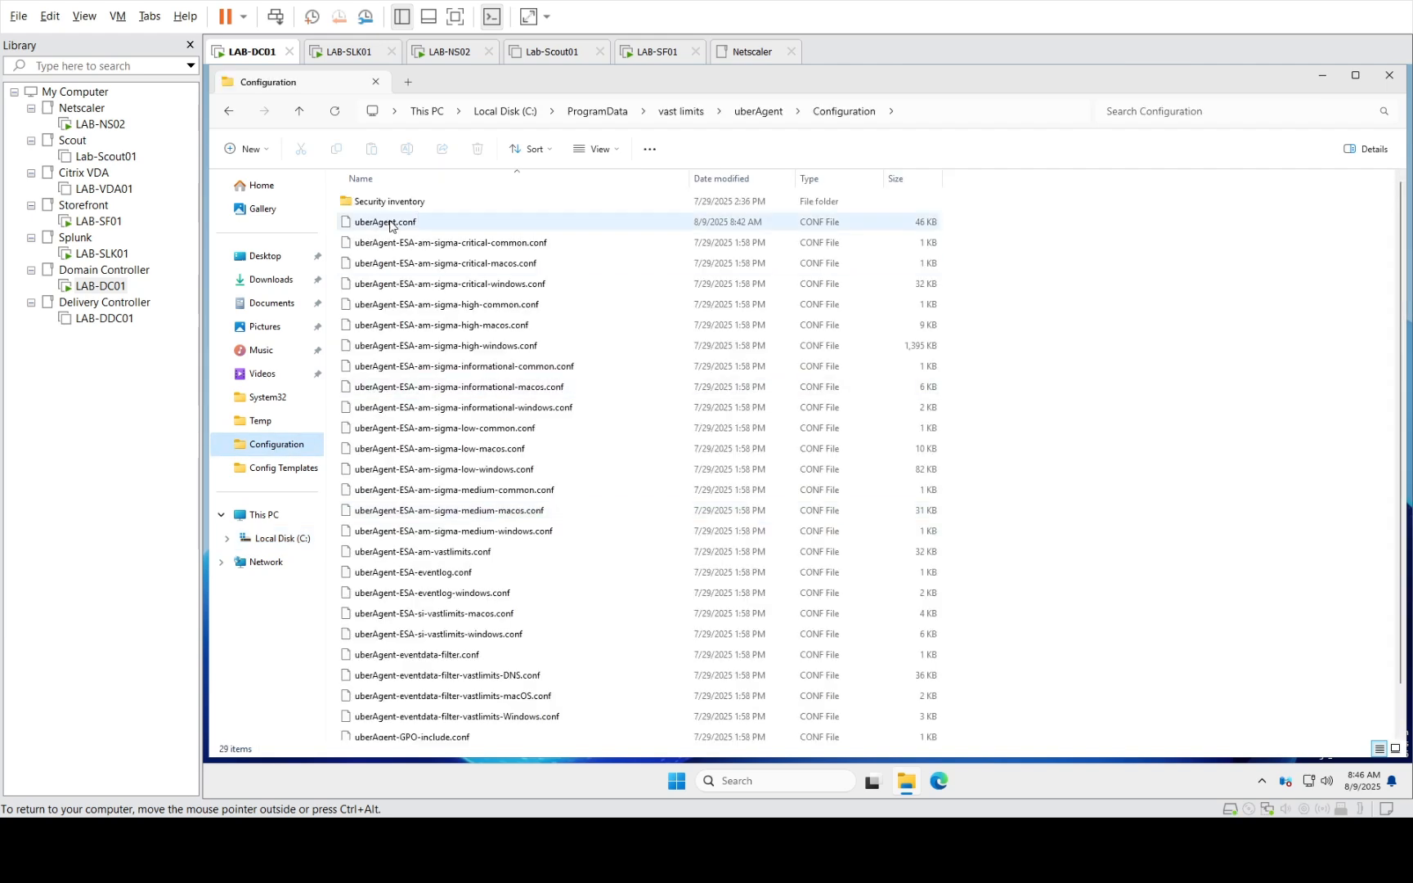
left_click(388, 227)
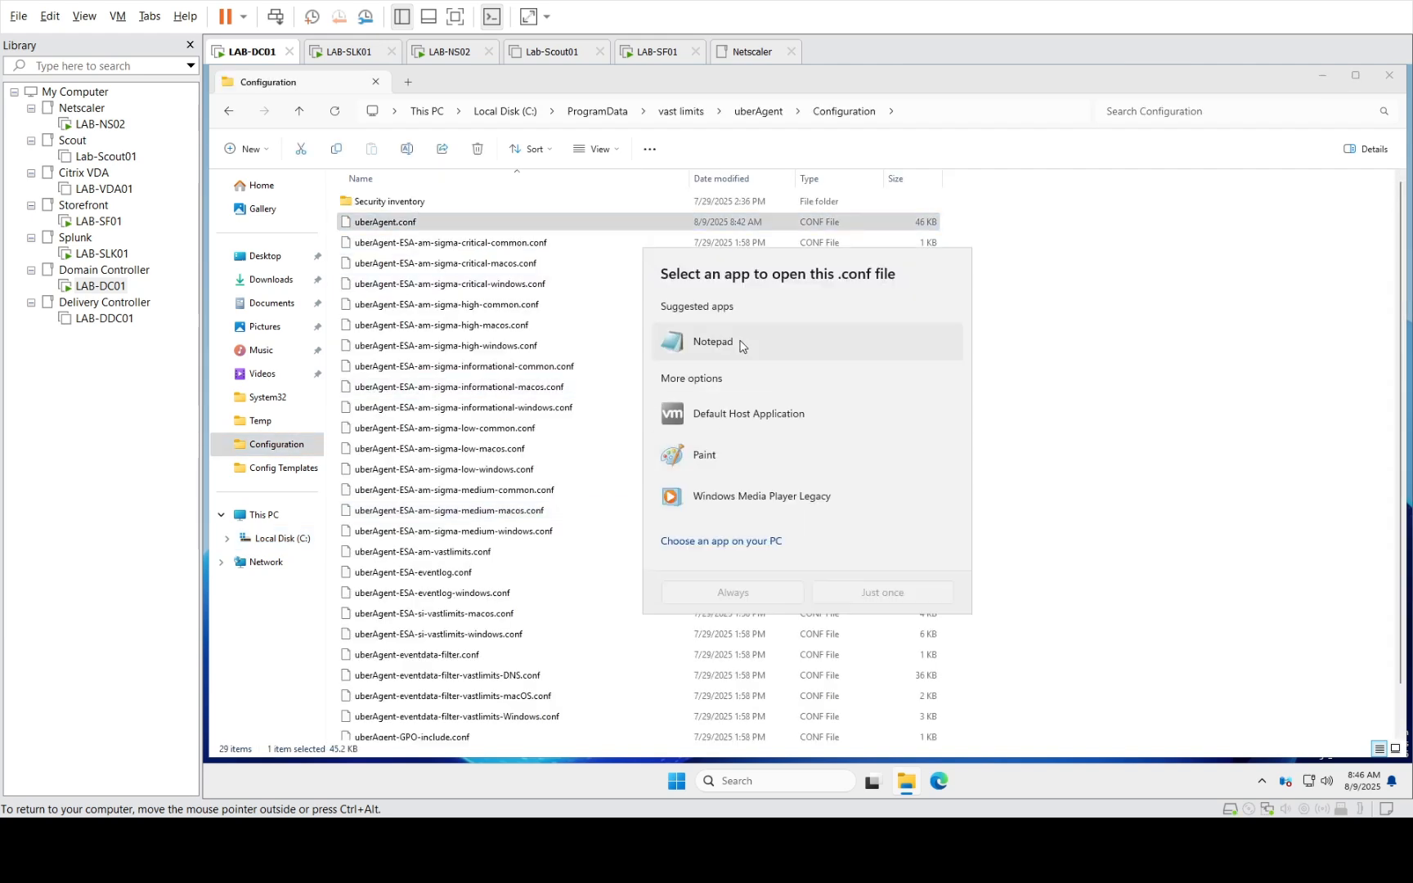
double_click(733, 341)
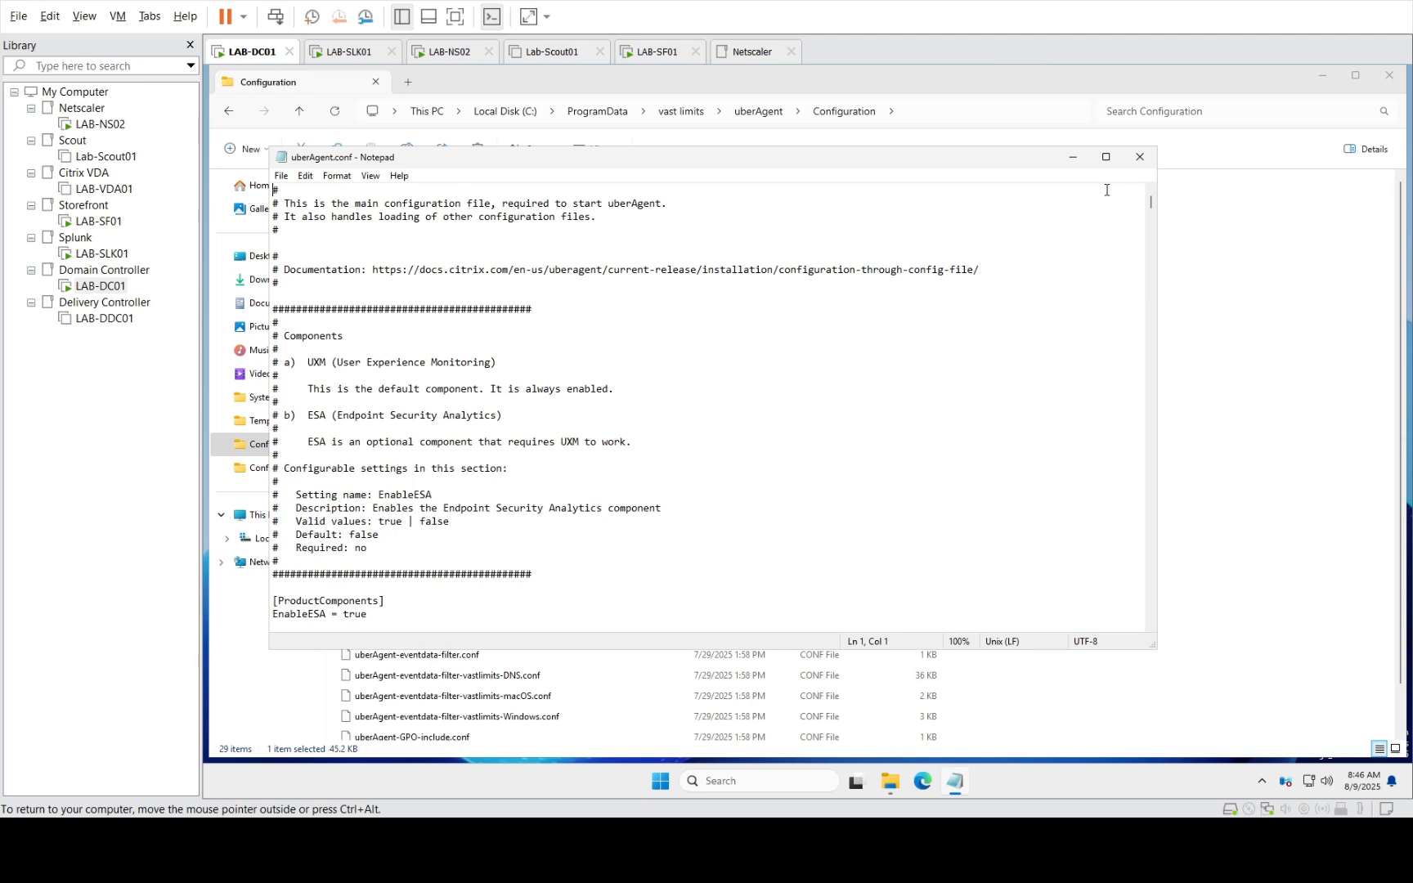
Maximize Notepad, scroll to [CitrixADC_Config] and review the Server line and CollectADCInformation description
left_click(1106, 158)
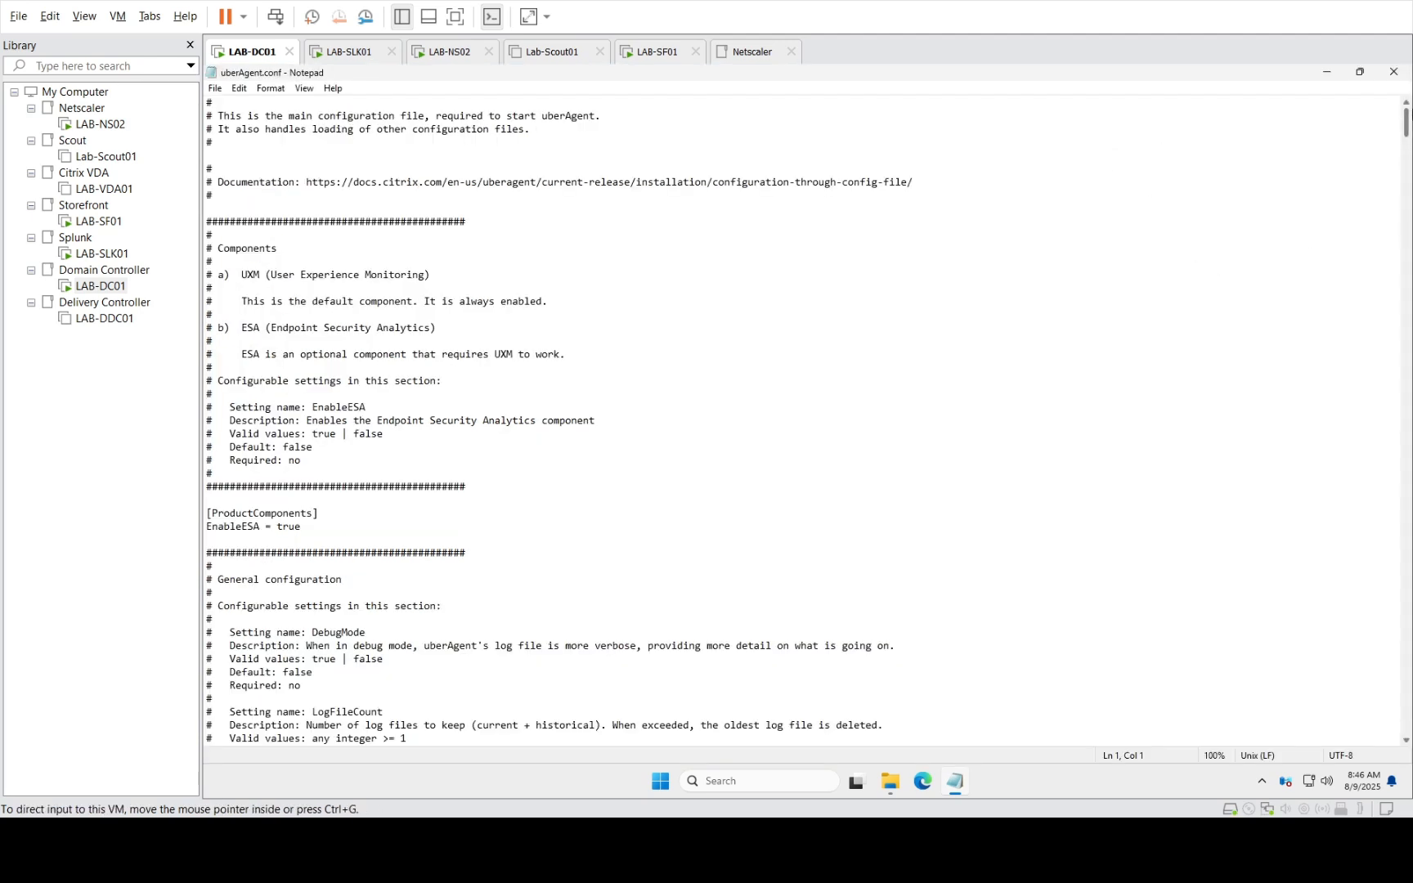
left_click_drag(1408, 123, 1382, 650)
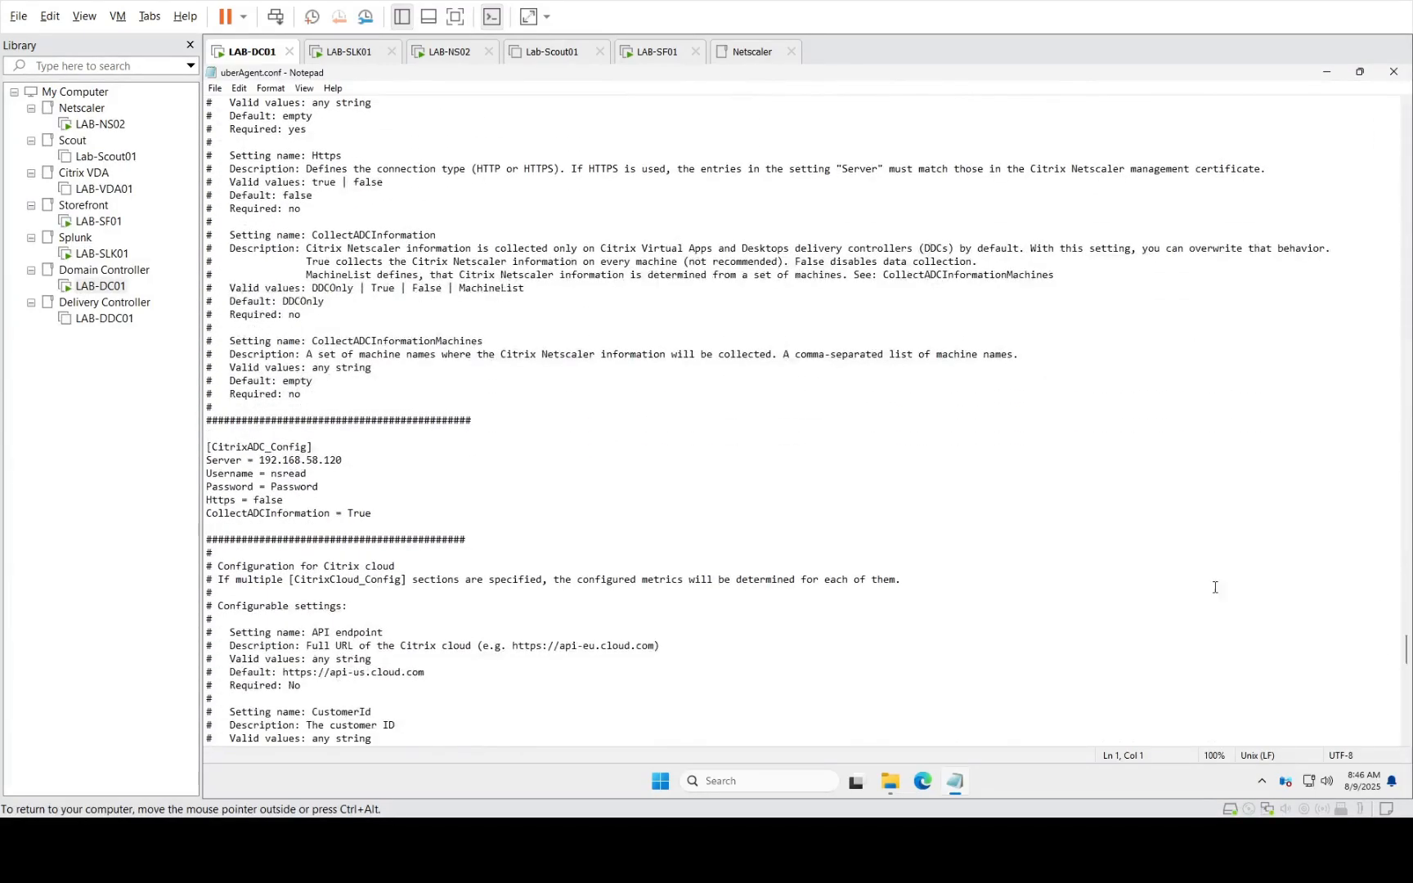
left_click(365, 466)
left_click(355, 491)
key("Down")
key("Down")
key("Right")
key("Right")
key("Right")
key("Right")
key("Right")
key("Right")
key("Right")
left_click_drag(307, 248, 544, 287)
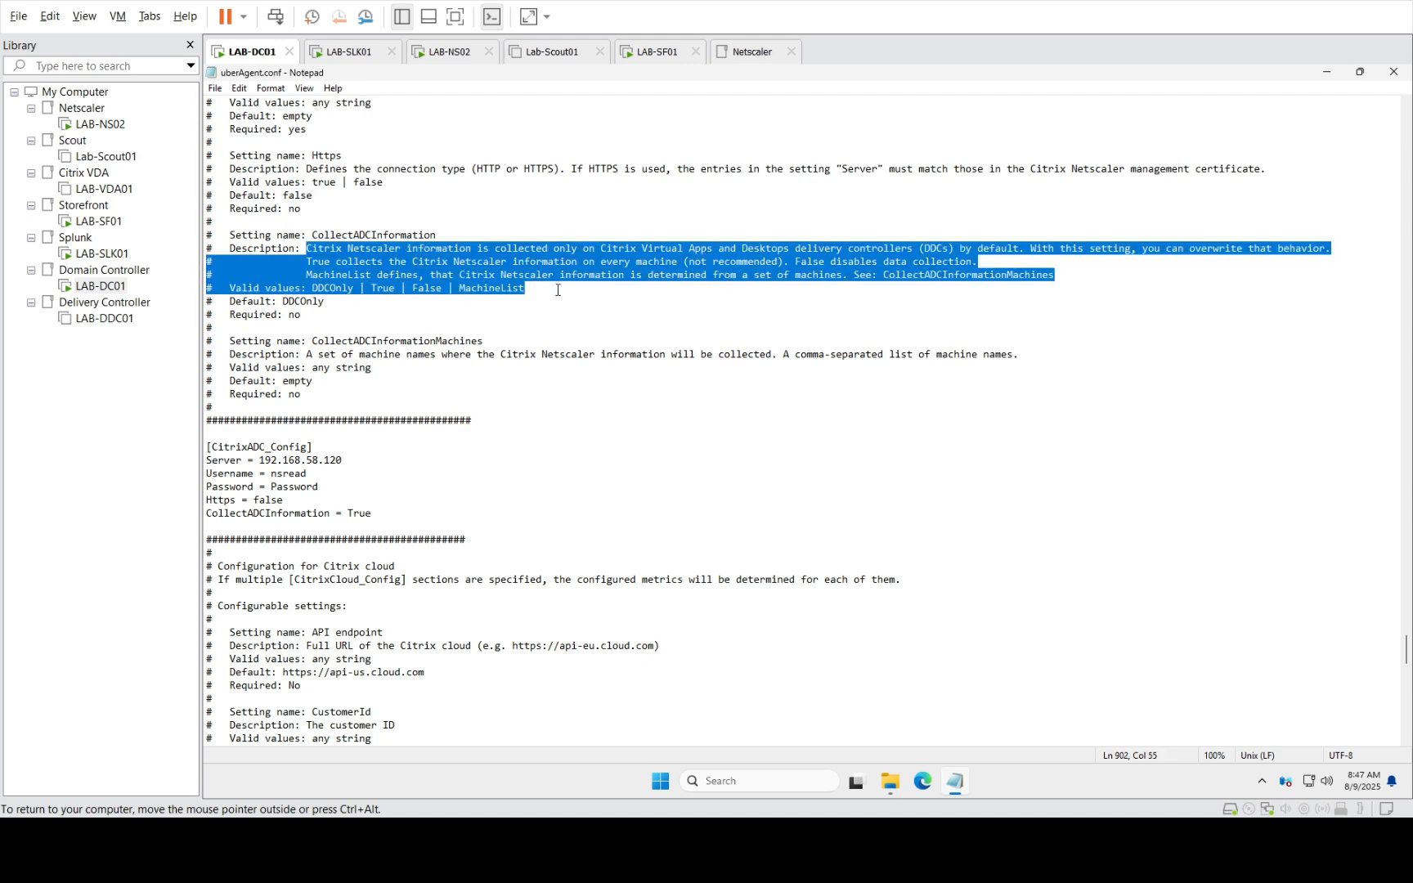
left_click(630, 338)
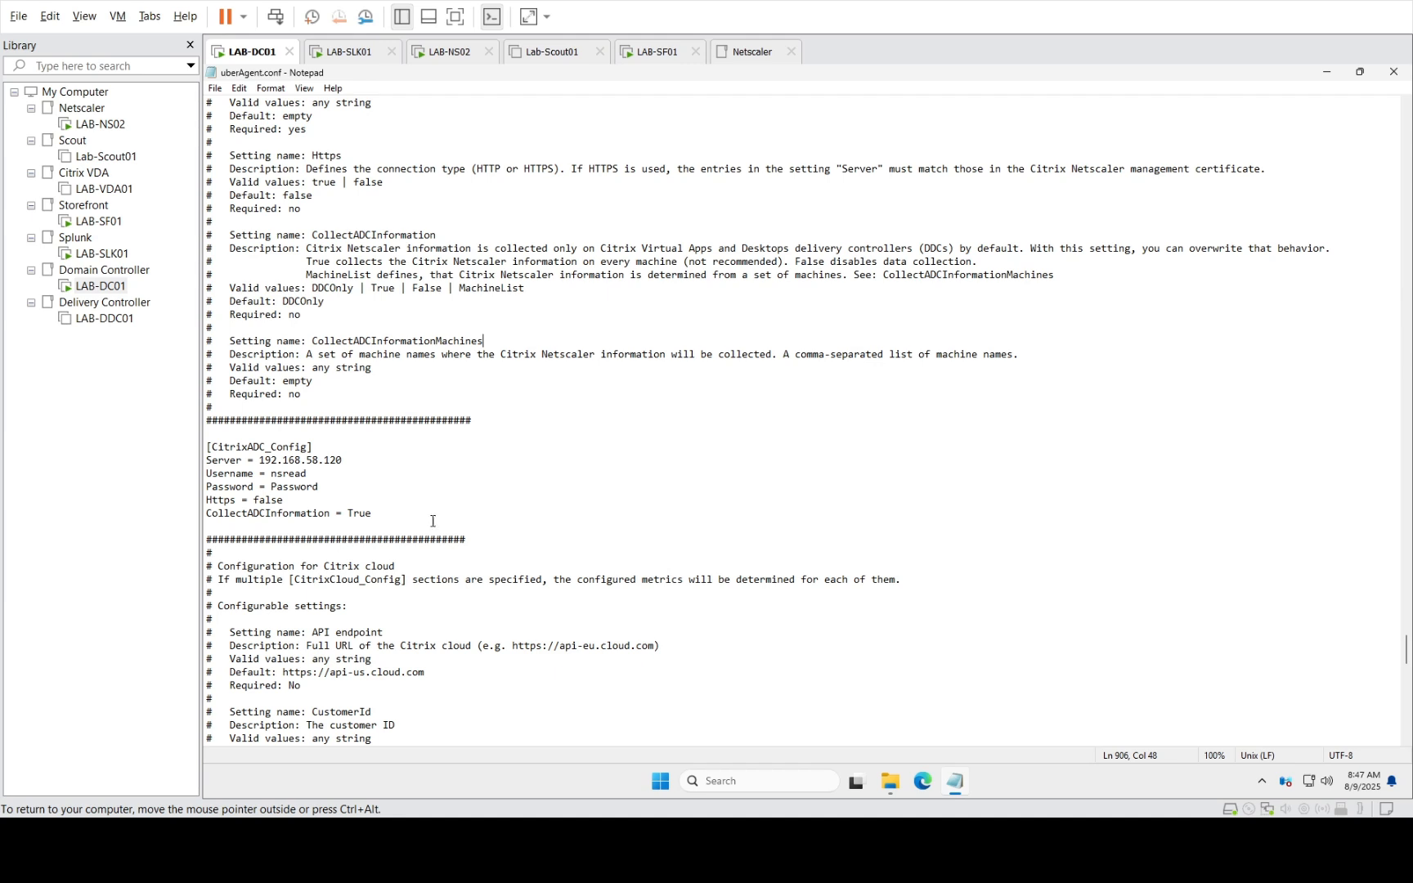
Highlight the configured Username and Password values in the CitrixADC_Config section
left_click(383, 514)
left_click(289, 474, "shift")
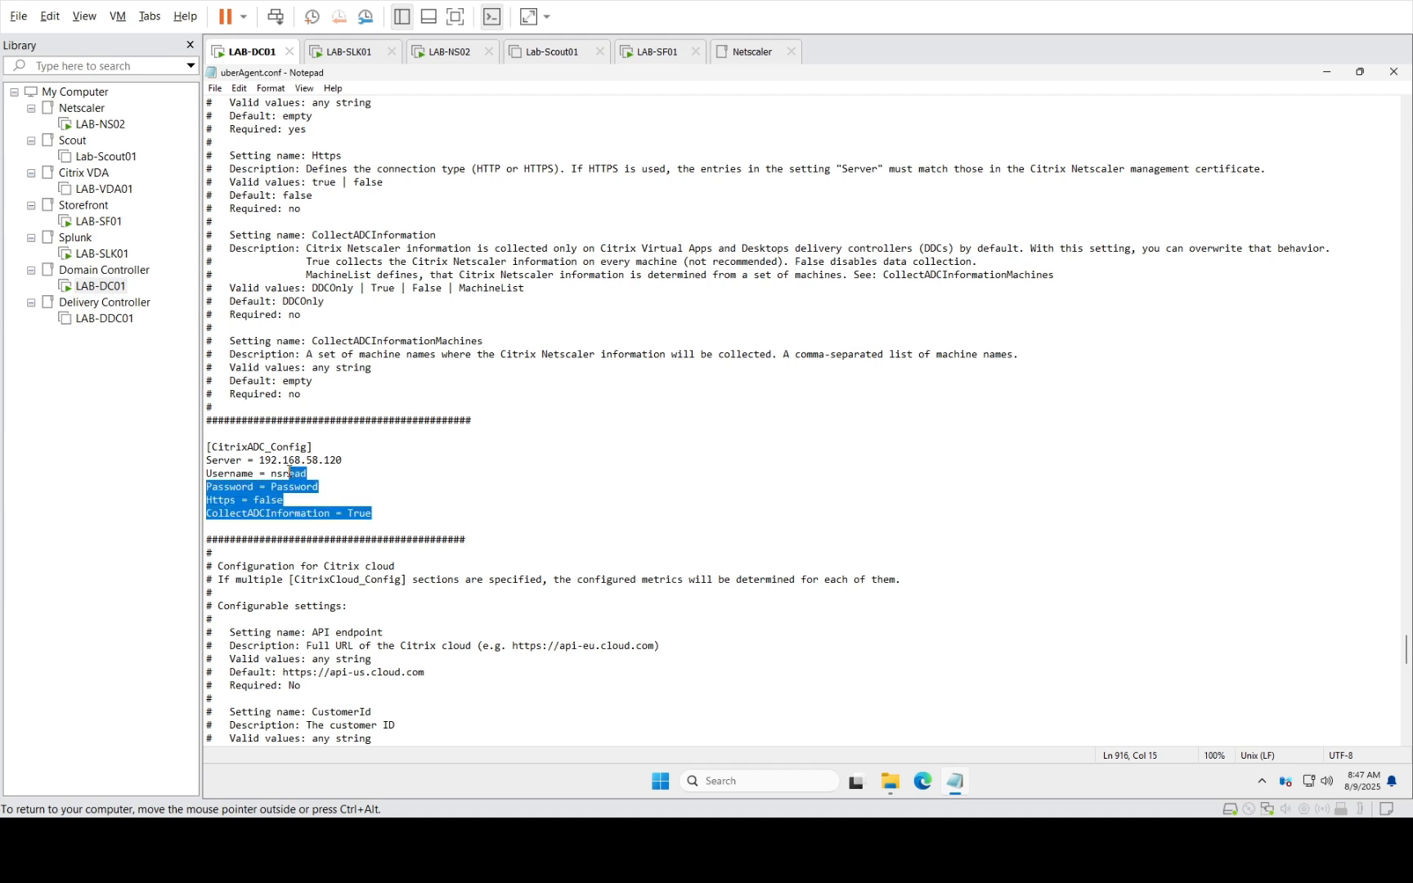
left_click(308, 474)
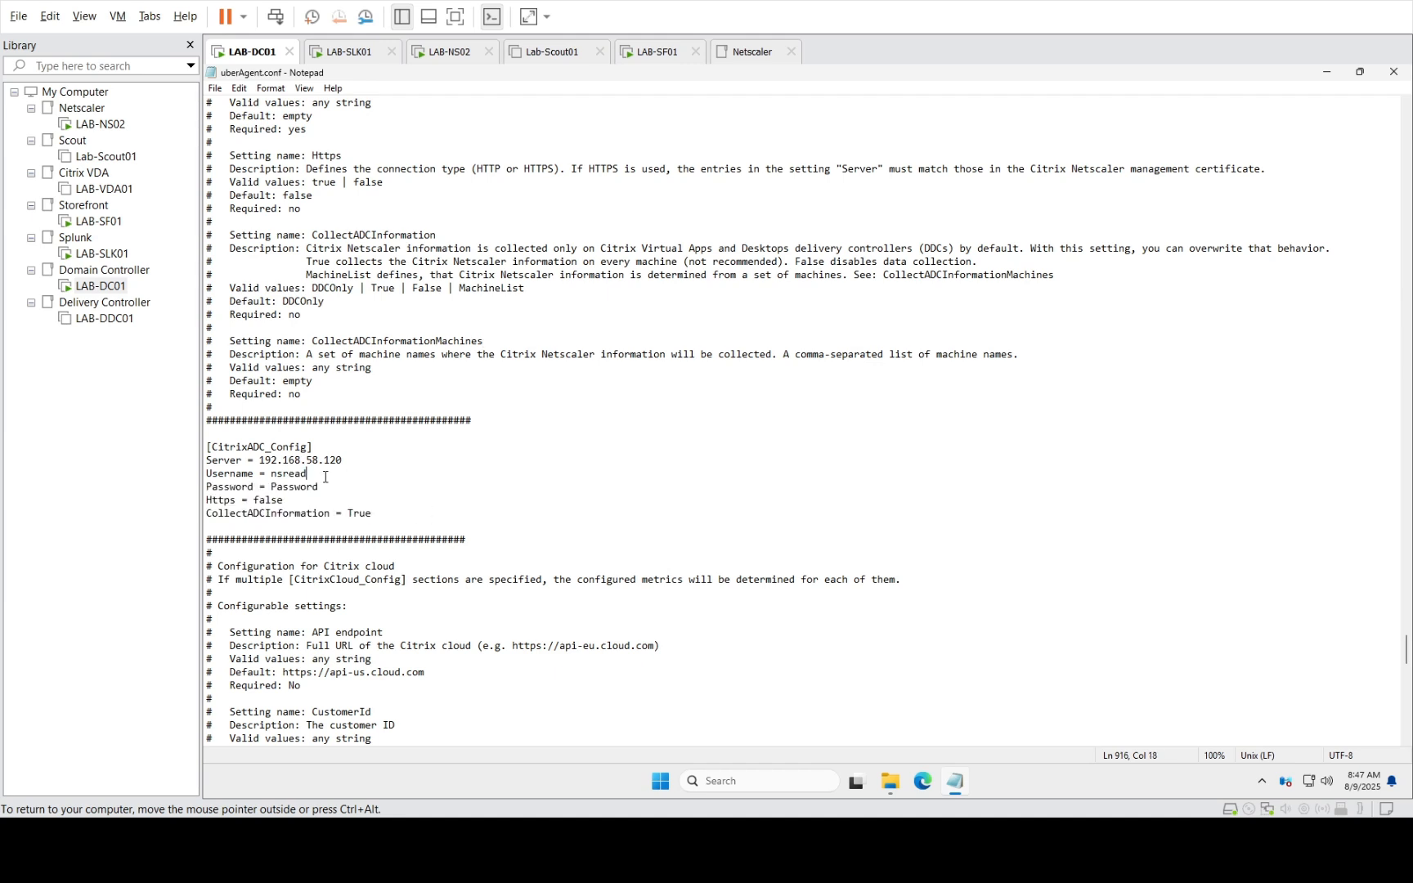
left_click_drag(308, 473, 265, 486)
left_click(332, 486)
Minimize Notepad and File Explorer, then load 192.168.58.120 in Microsoft Edge
left_click(1326, 72)
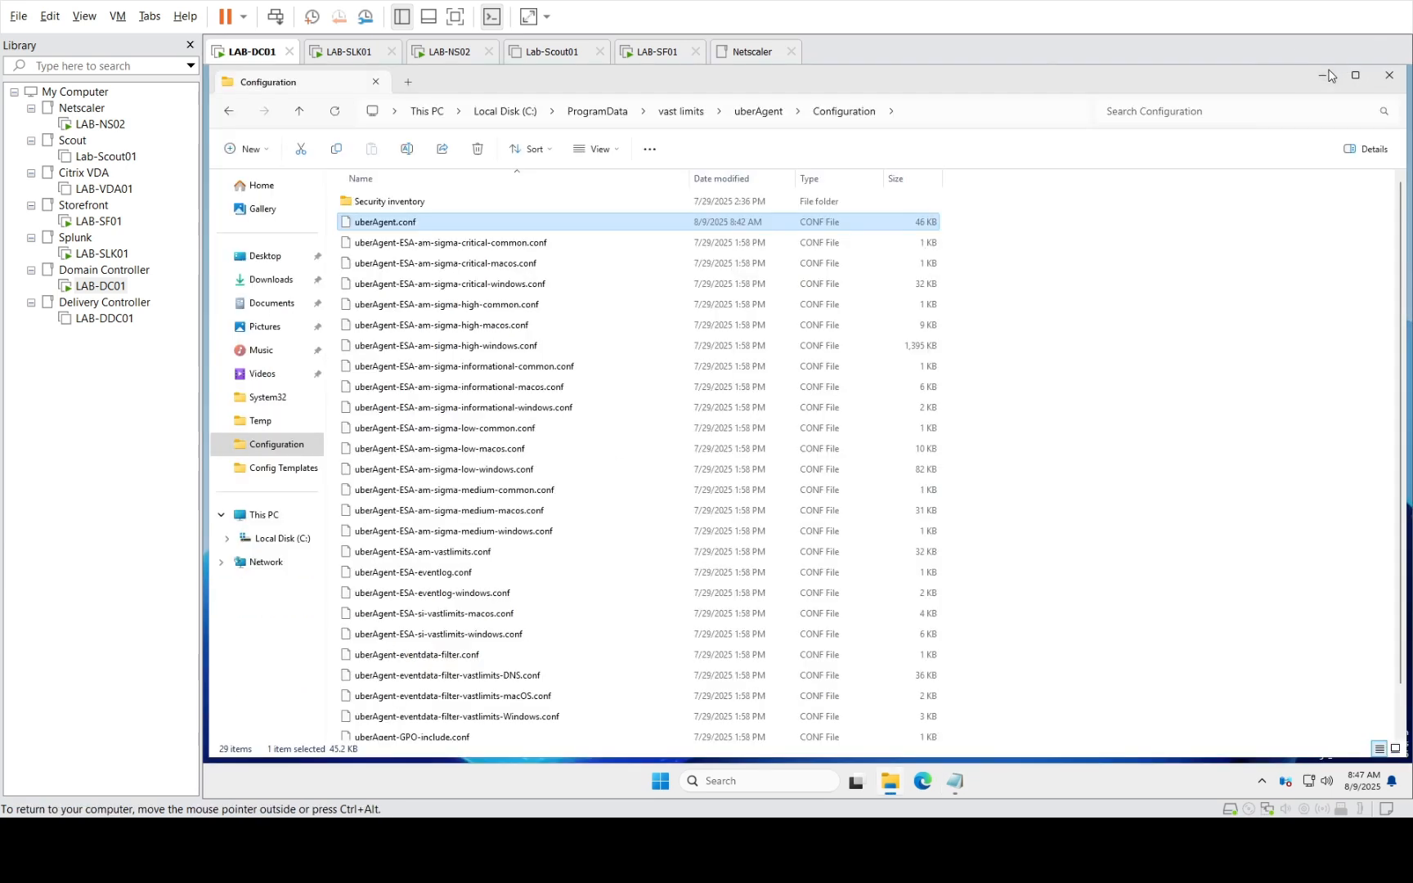
left_click(1325, 74)
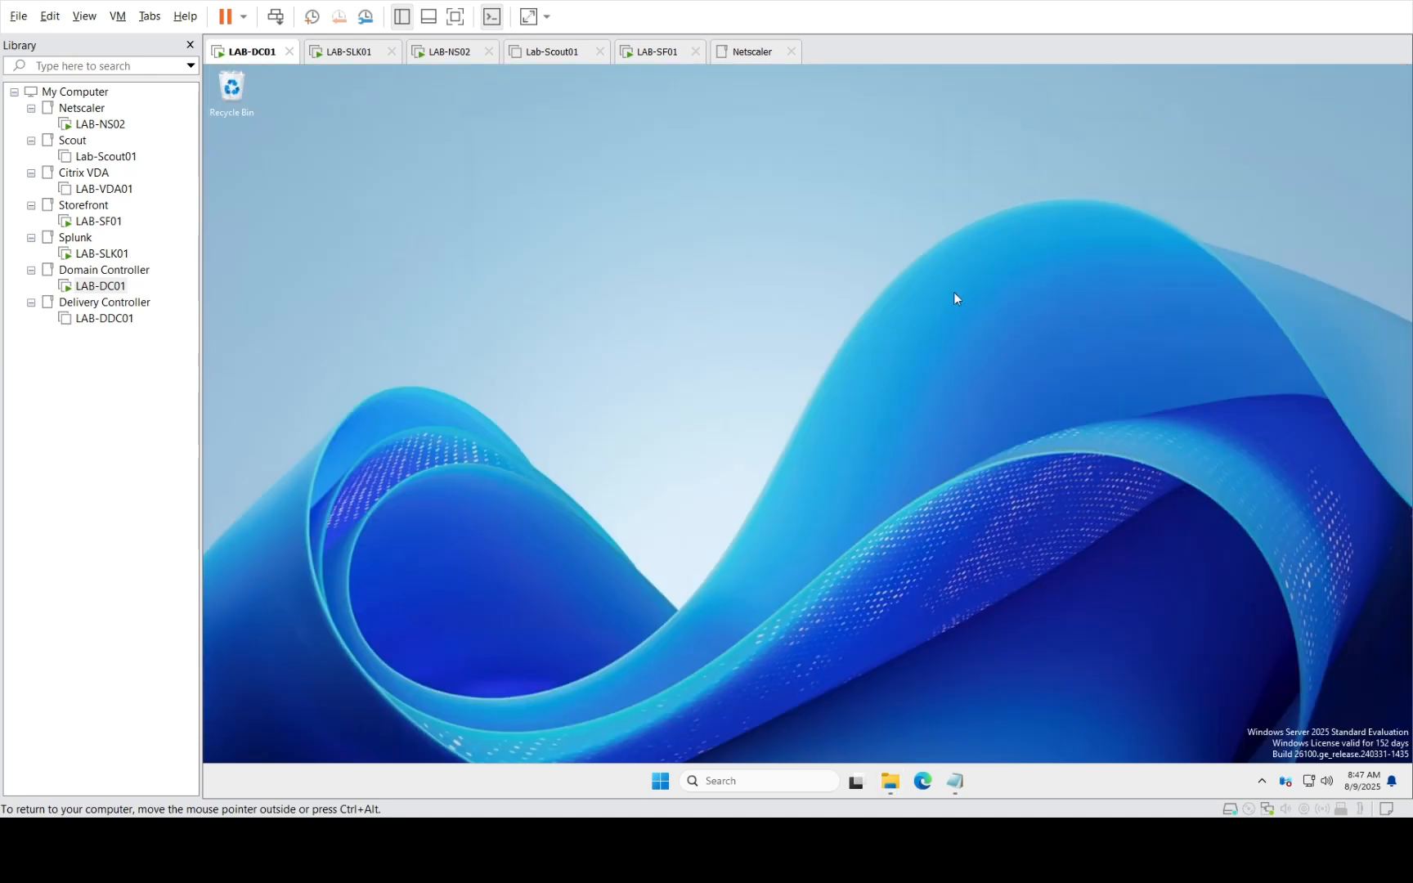
left_click(922, 781)
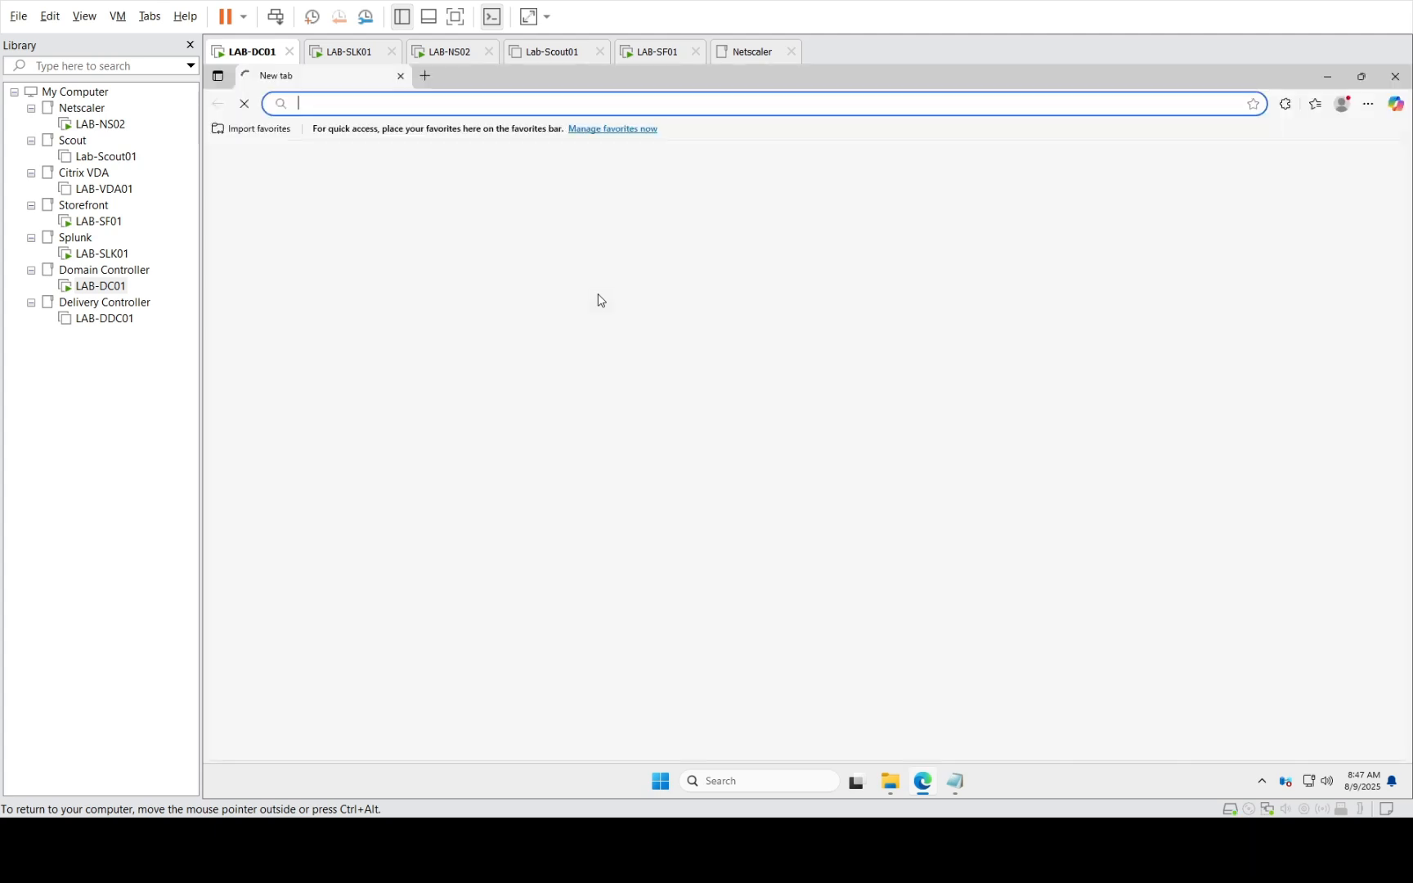
left_click(363, 104)
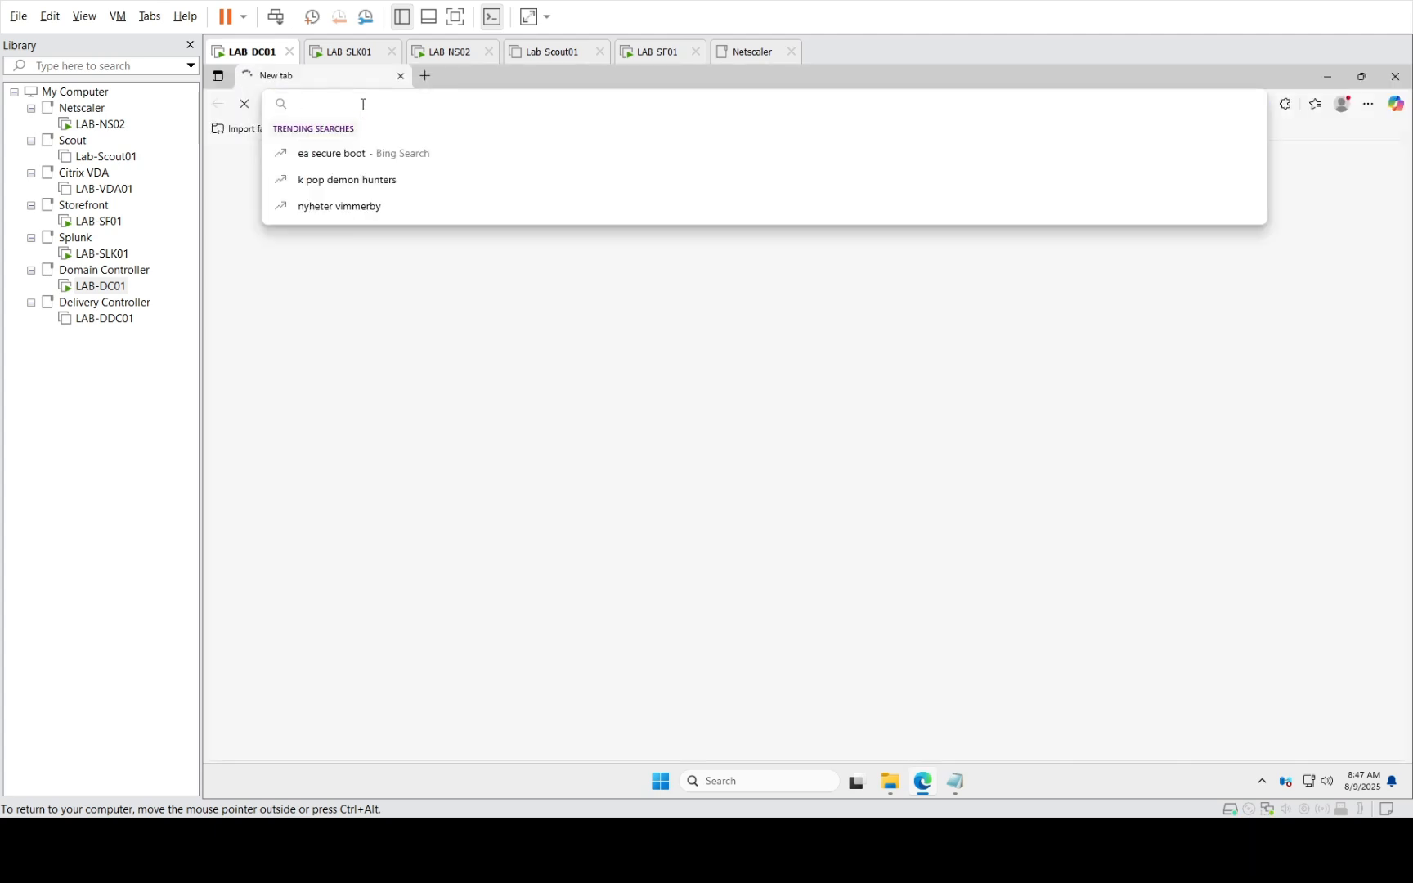
type("192")
key("Return")
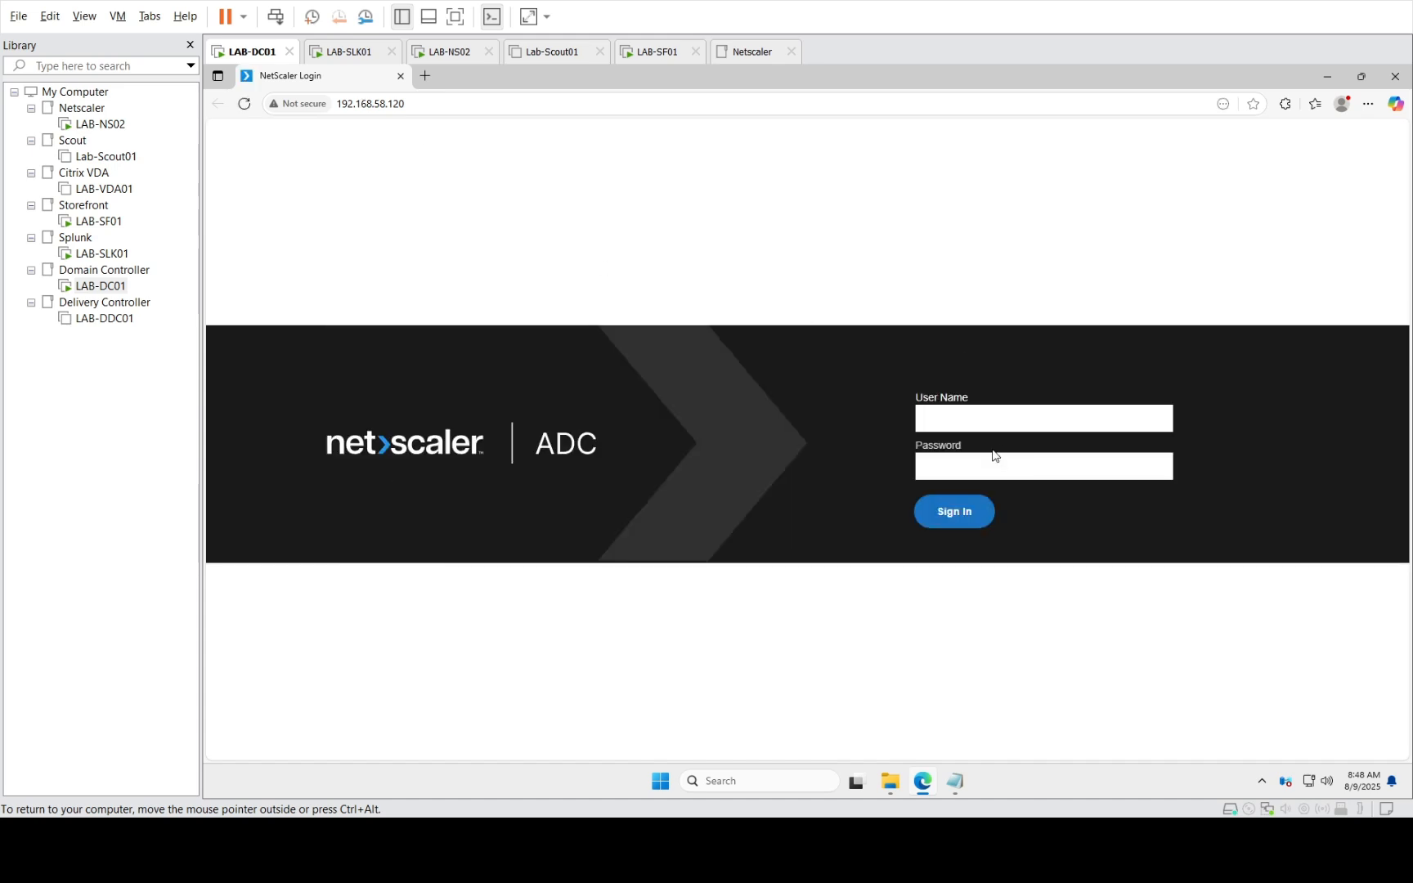
Sign in to NetScaler ADC with the administrator user name and password
type("nsroot")
key("Tab")
type("********")
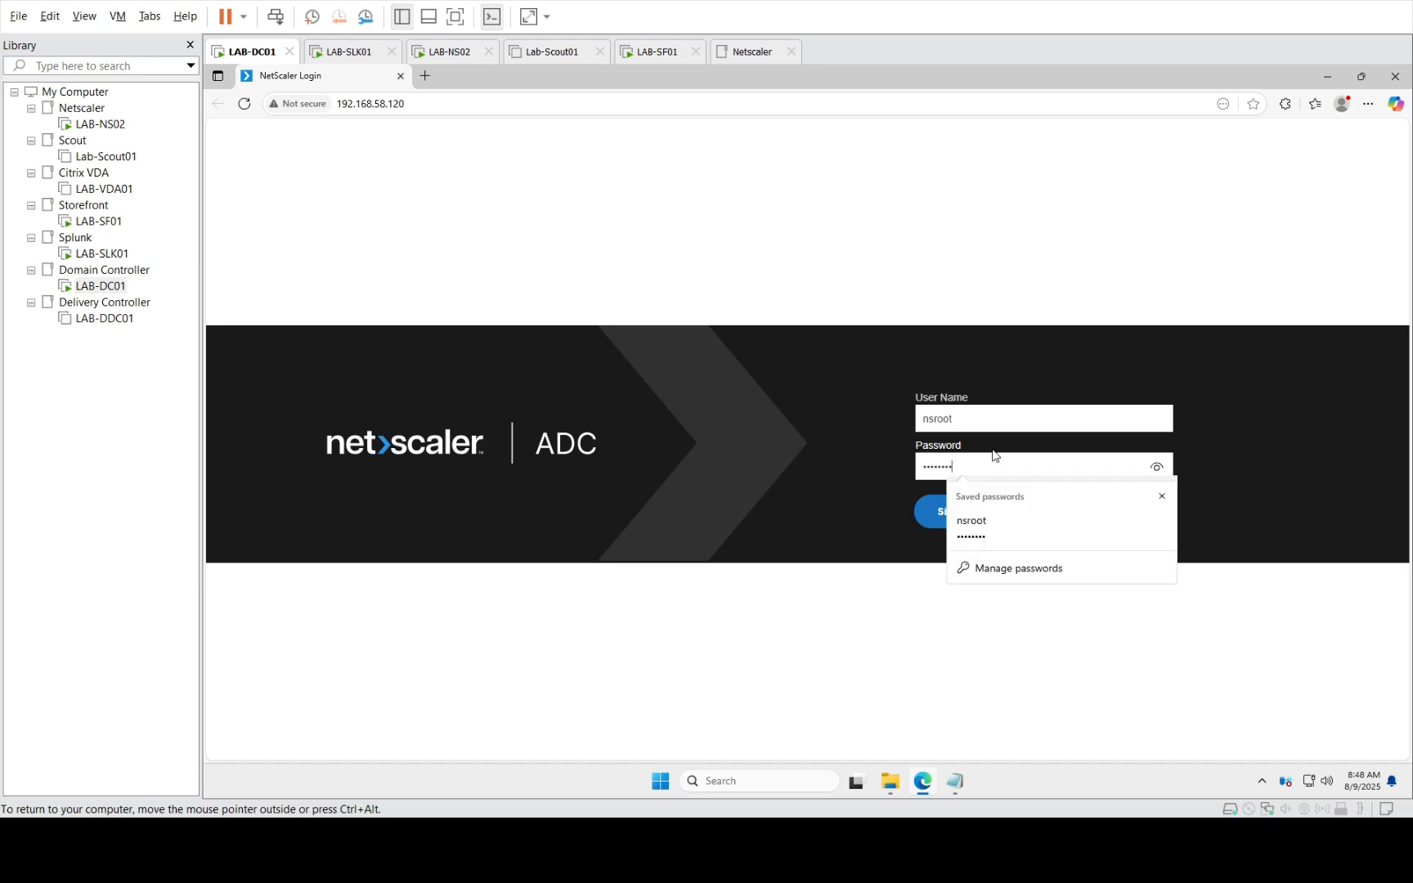
key("Return")
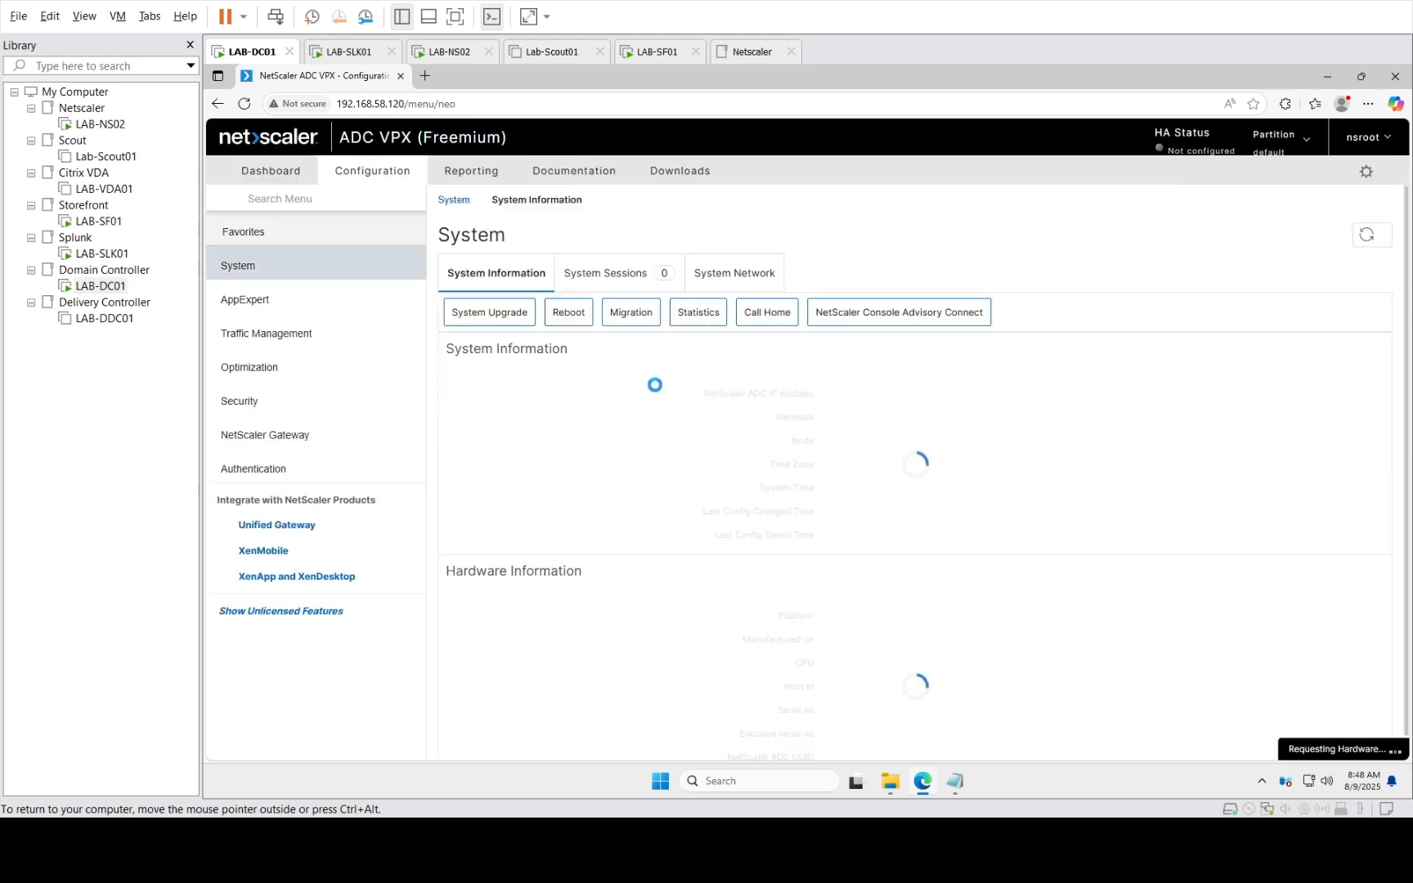
View System > User Administration > Users and start adding a new system user
left_click(337, 267)
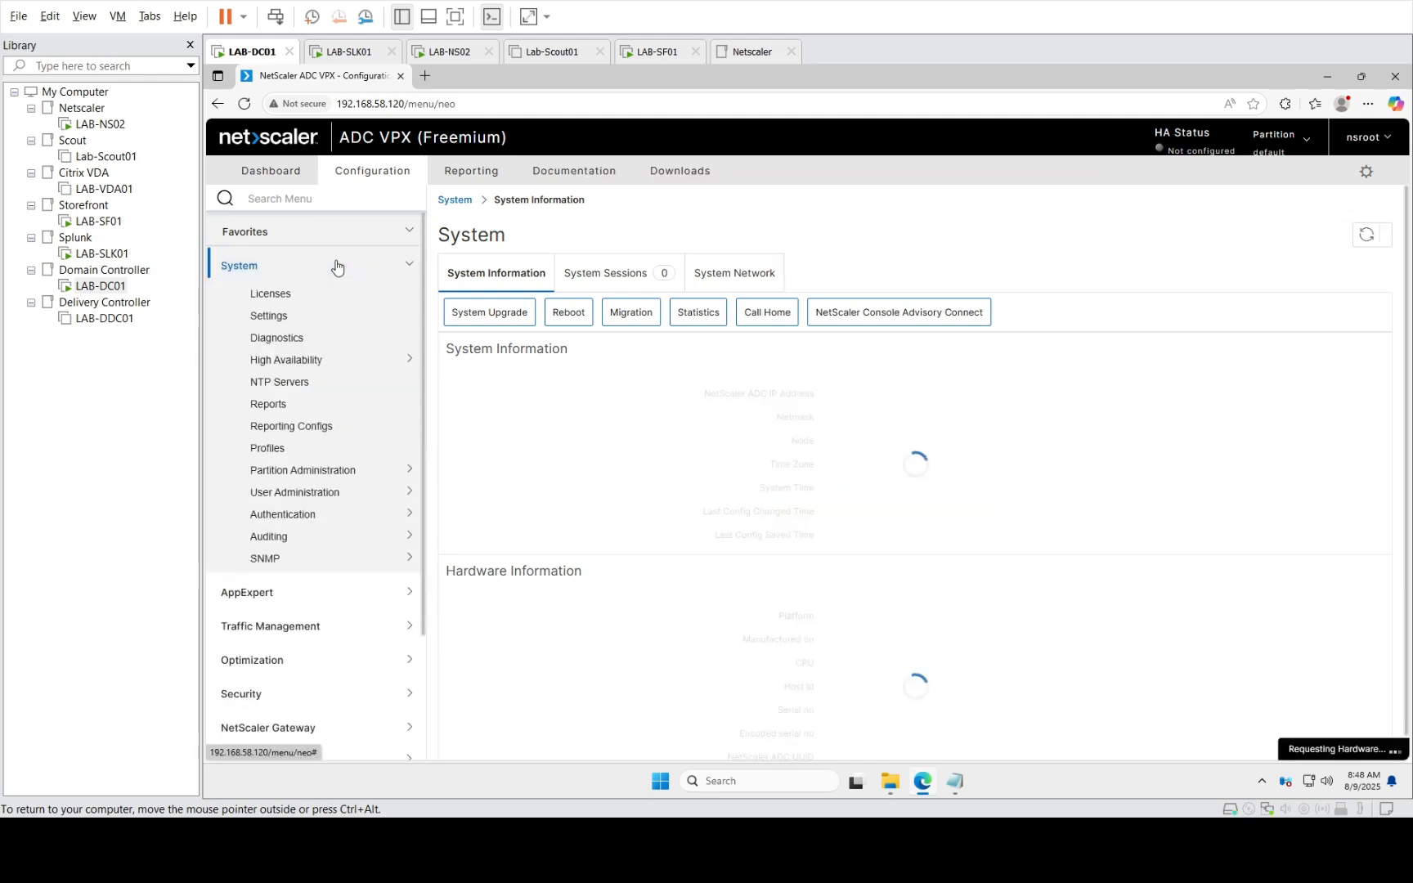
left_click(307, 562)
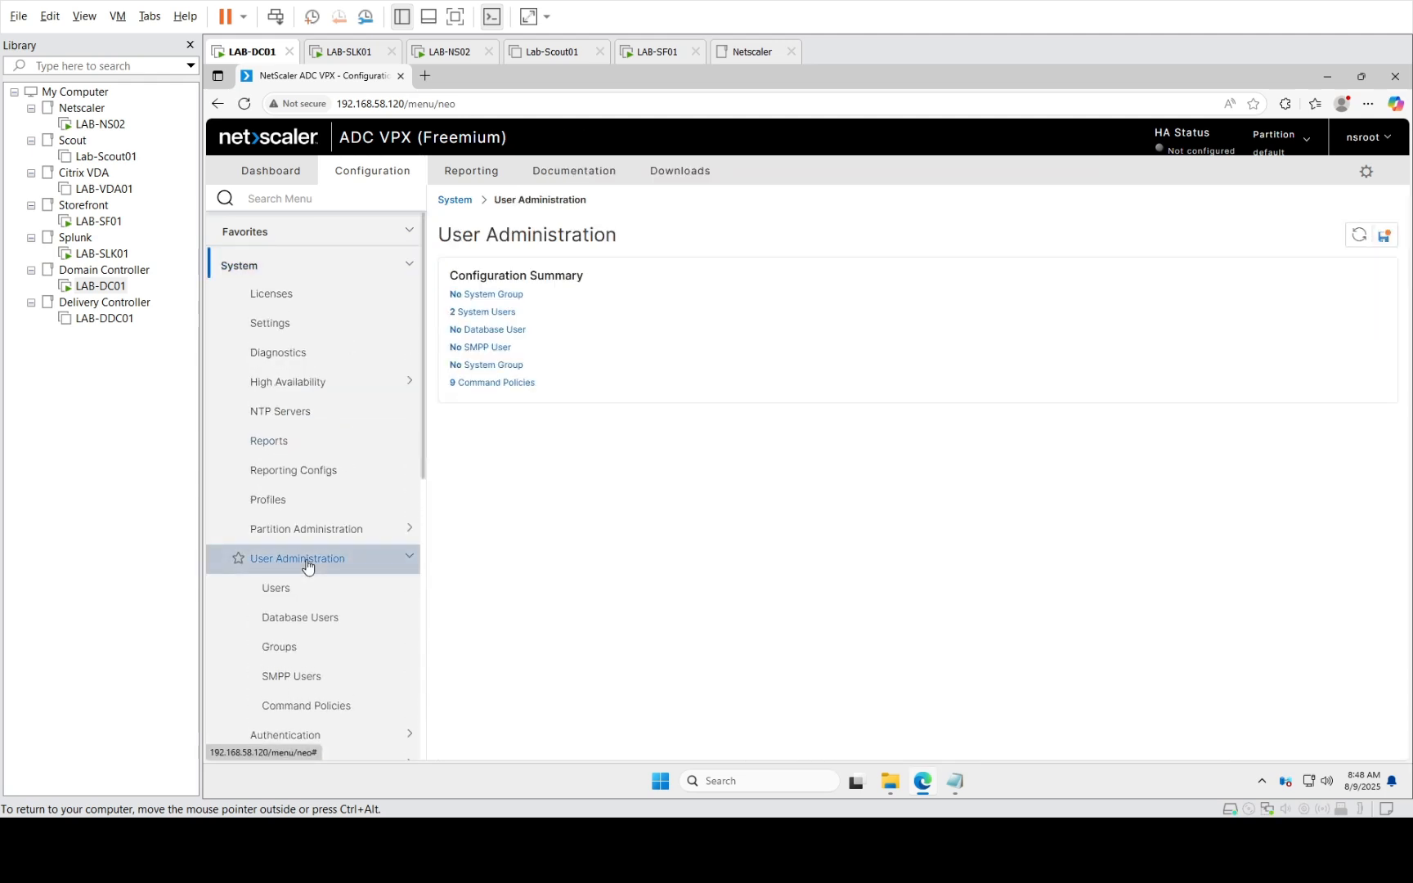
left_click(282, 590)
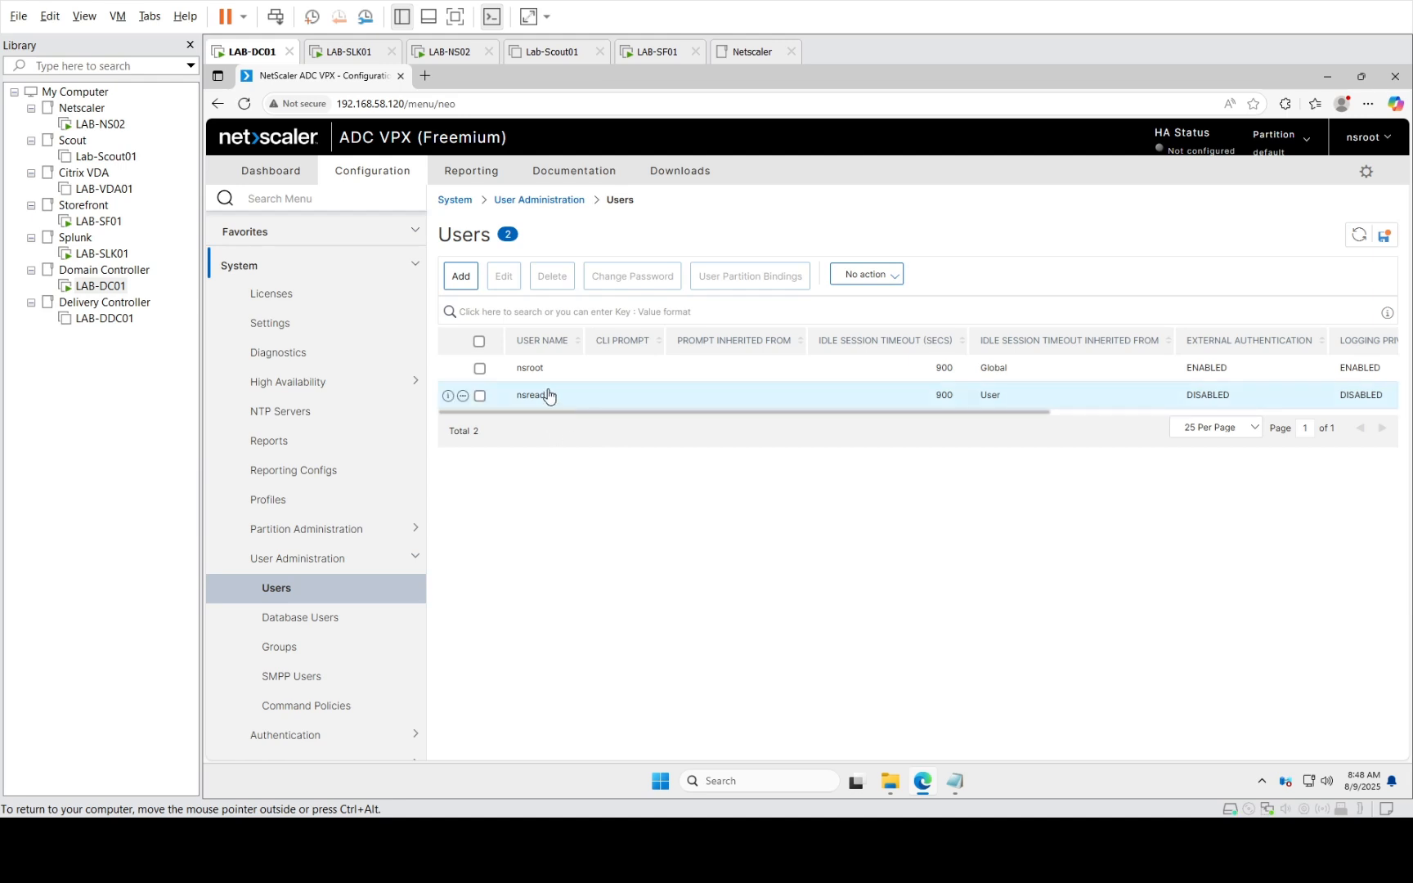
left_click(459, 277)
Enter user name nsreadTest and type the password in both password fields
left_click(320, 296)
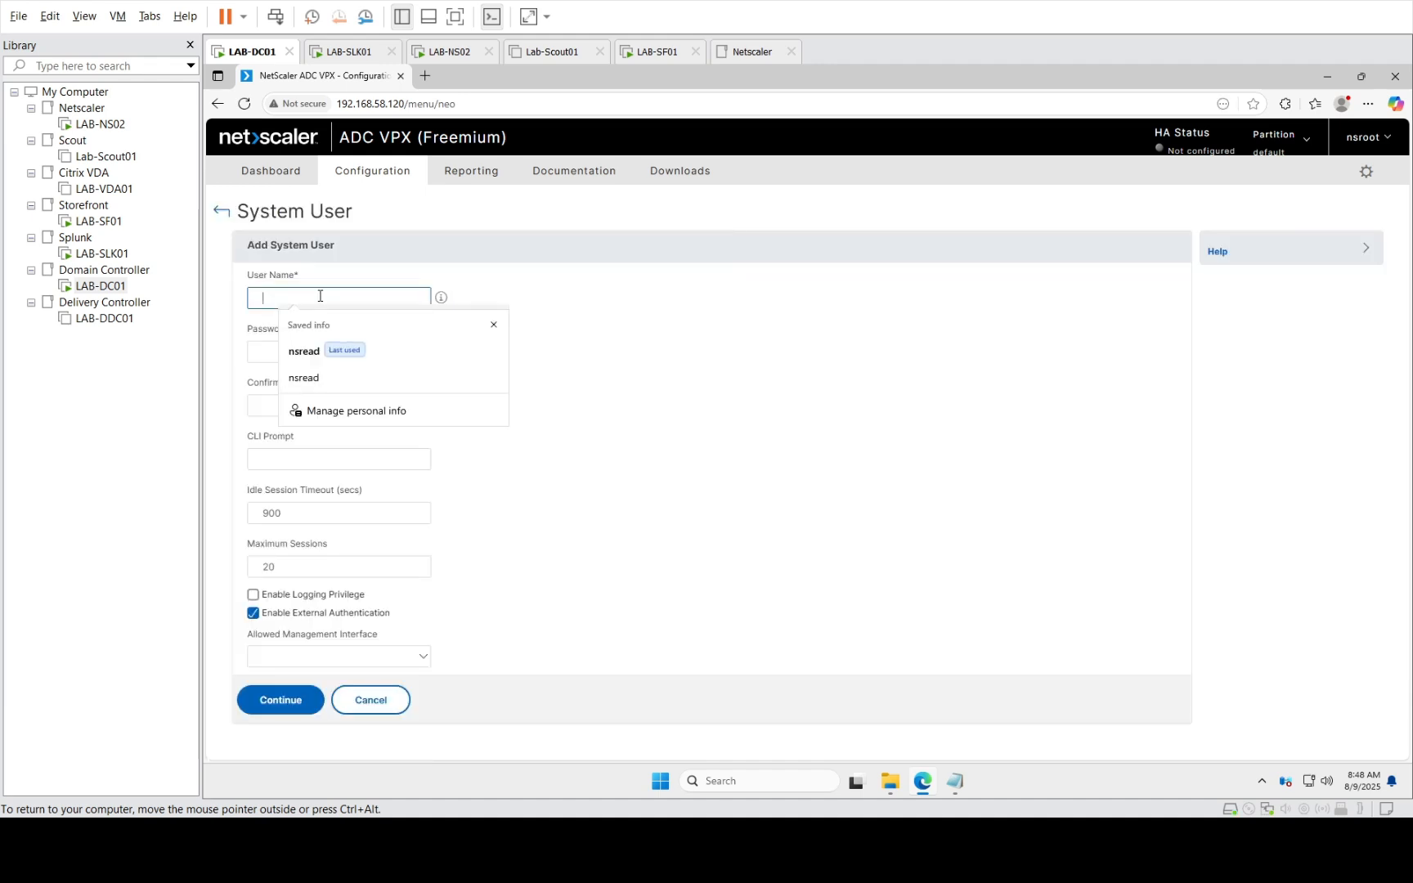
type("nsread")
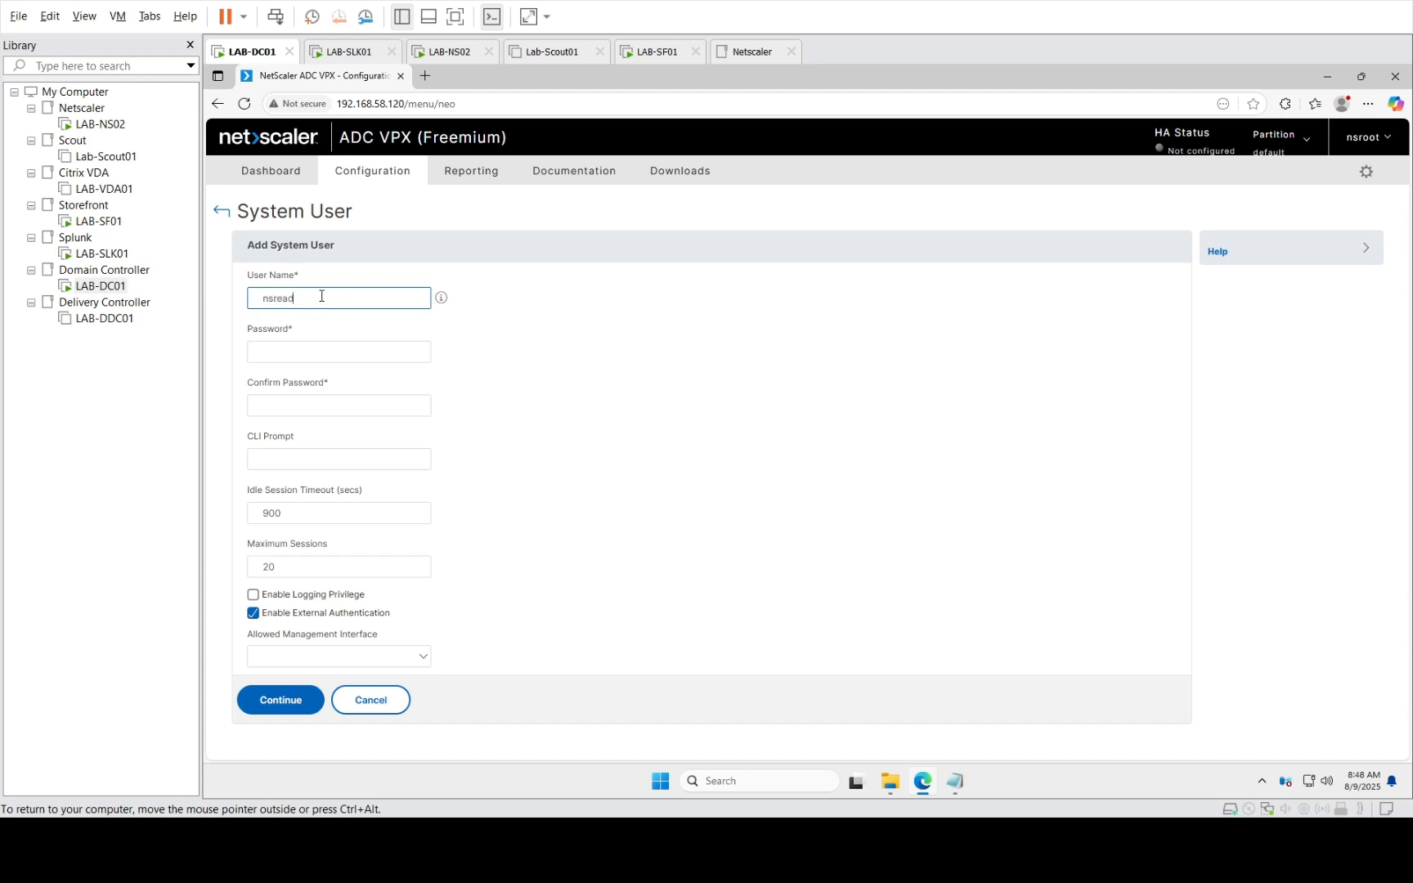
key("Tab")
type("Te")
left_click(324, 356)
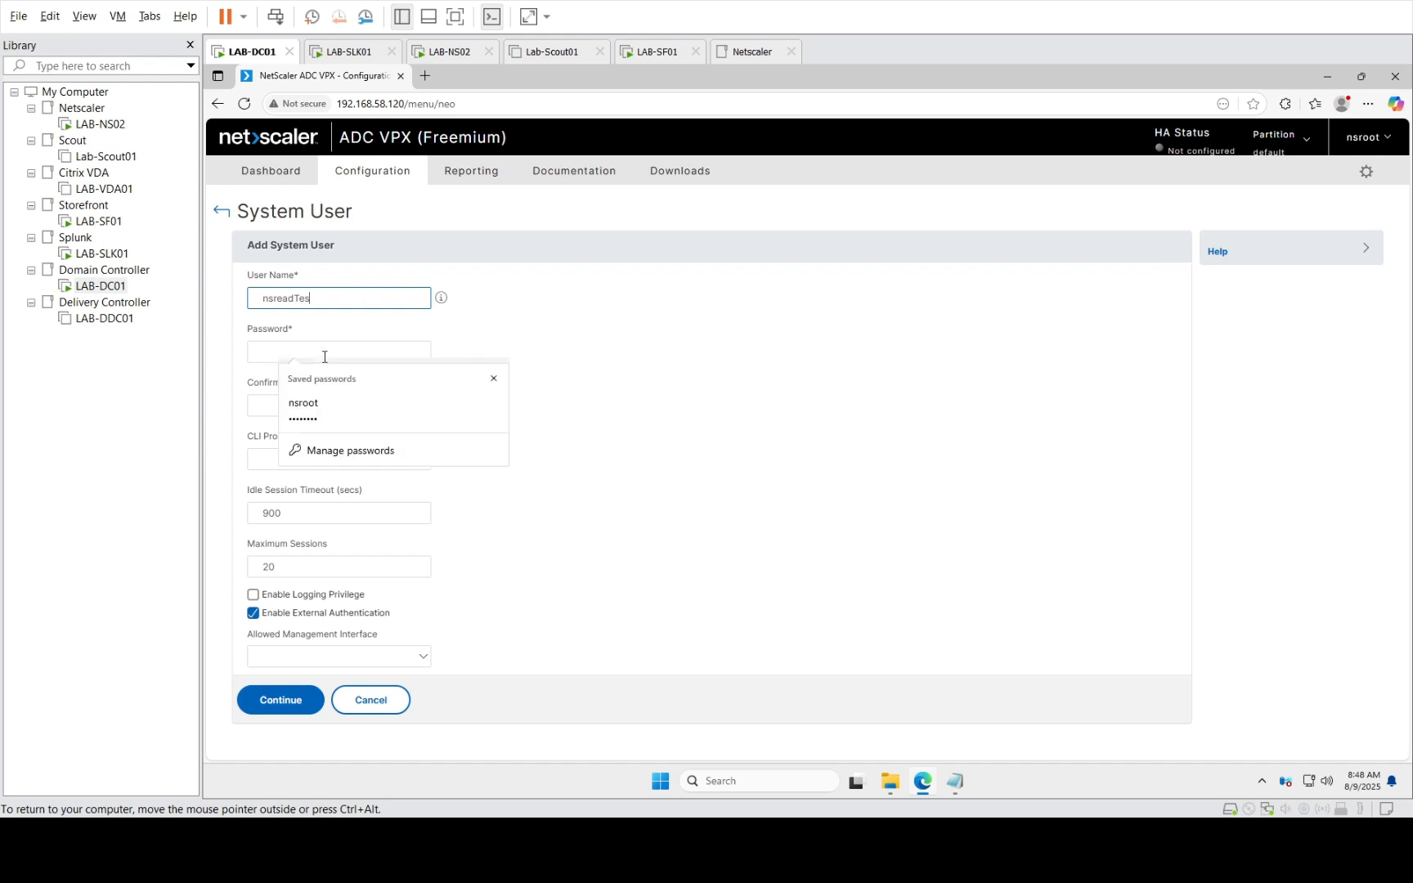
type("nsreadTest")
left_click(299, 352)
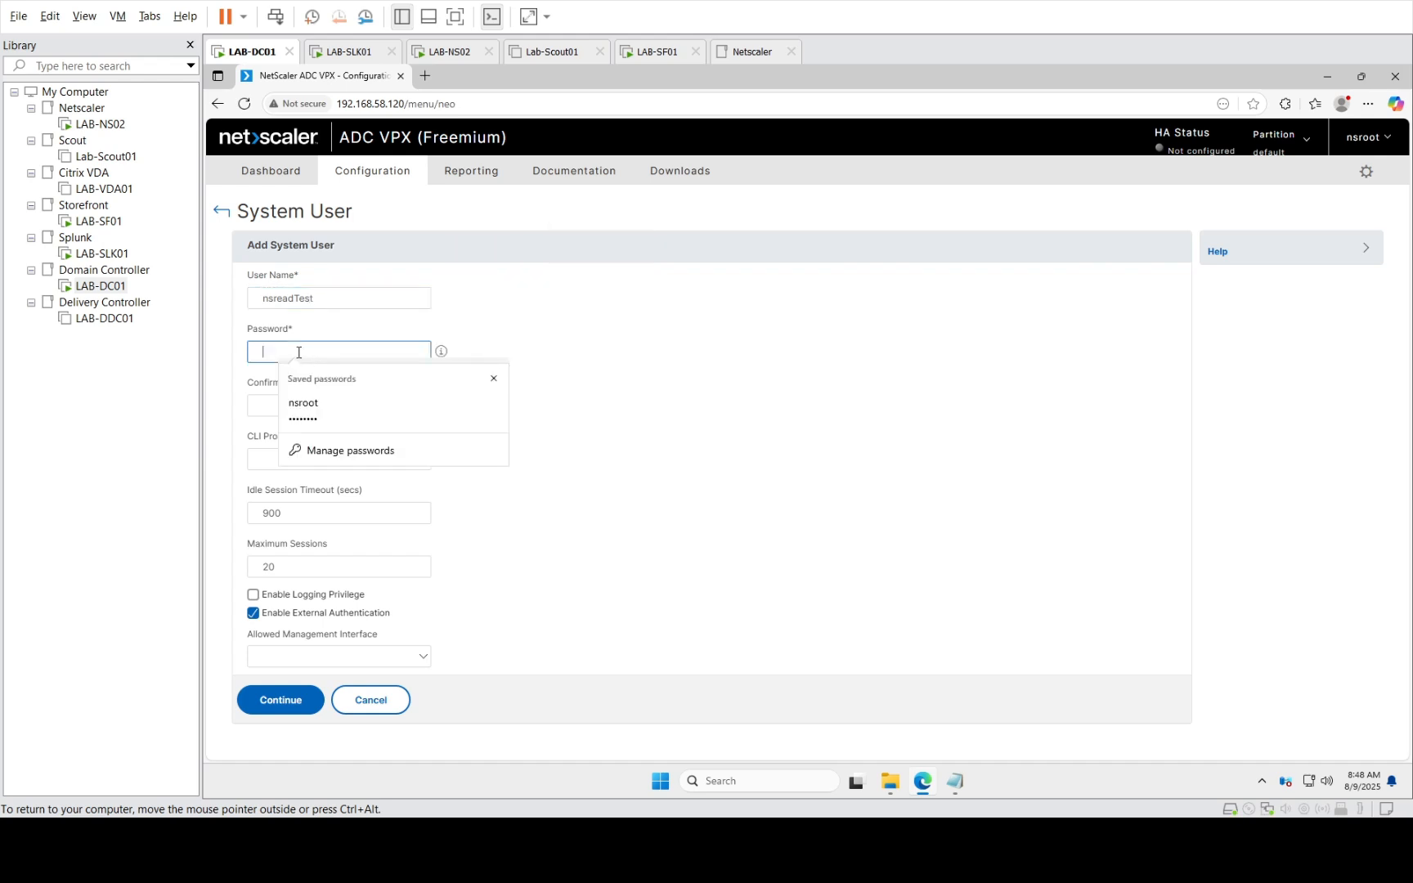
type("••••••••")
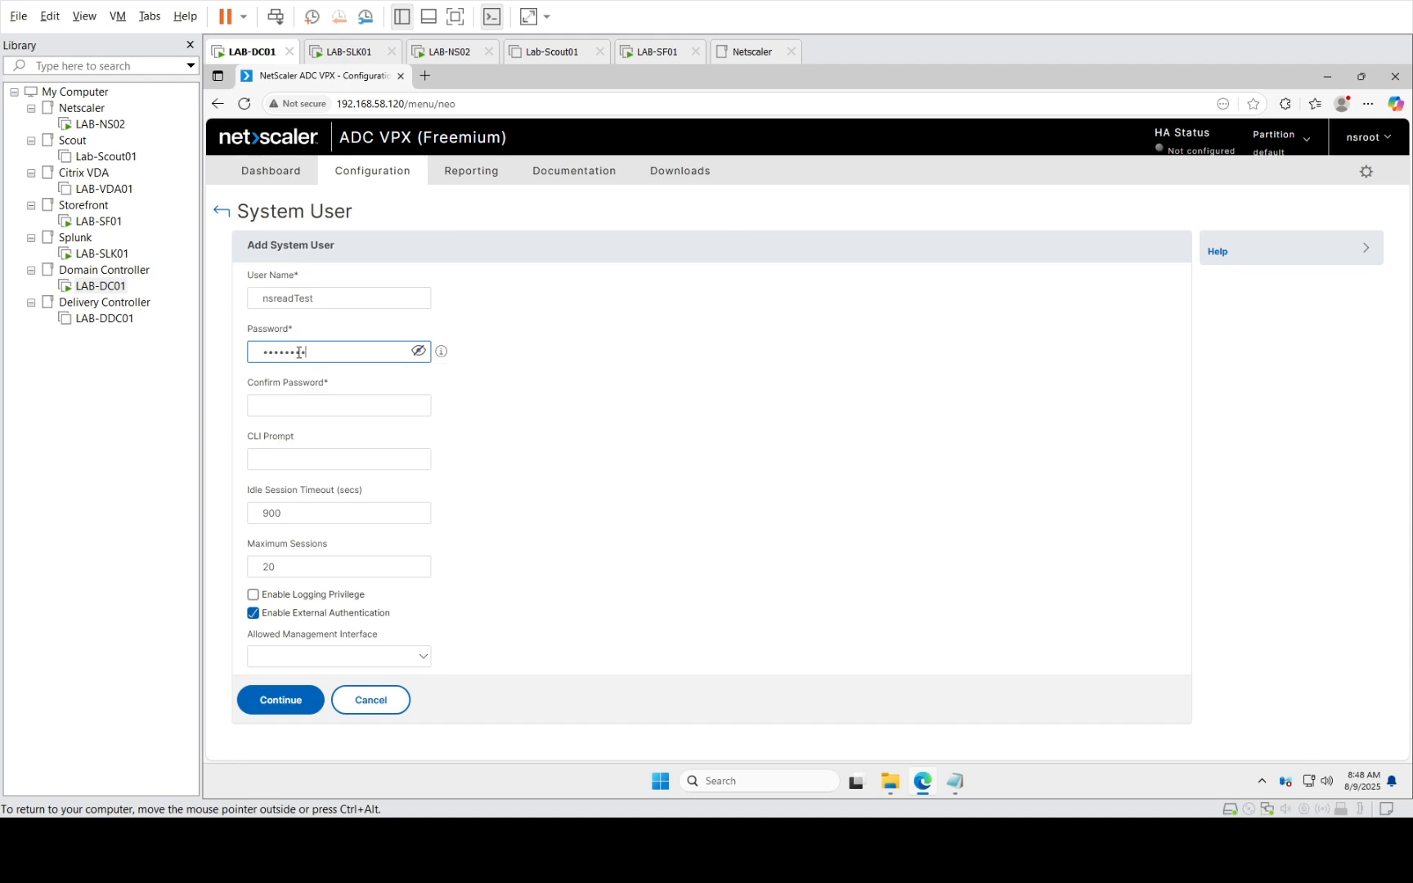
key("Tab")
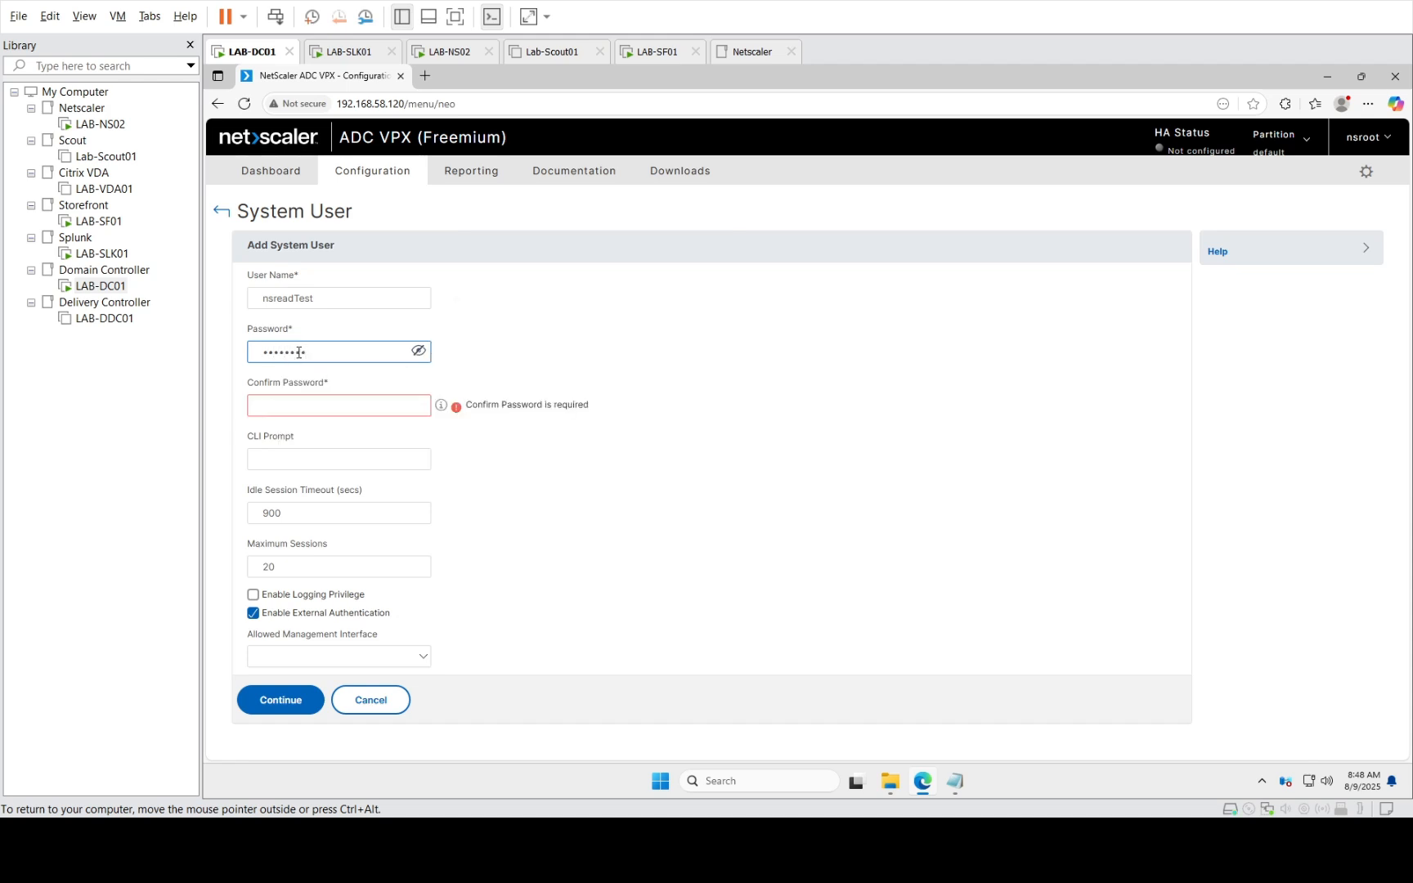
type("••••••••")
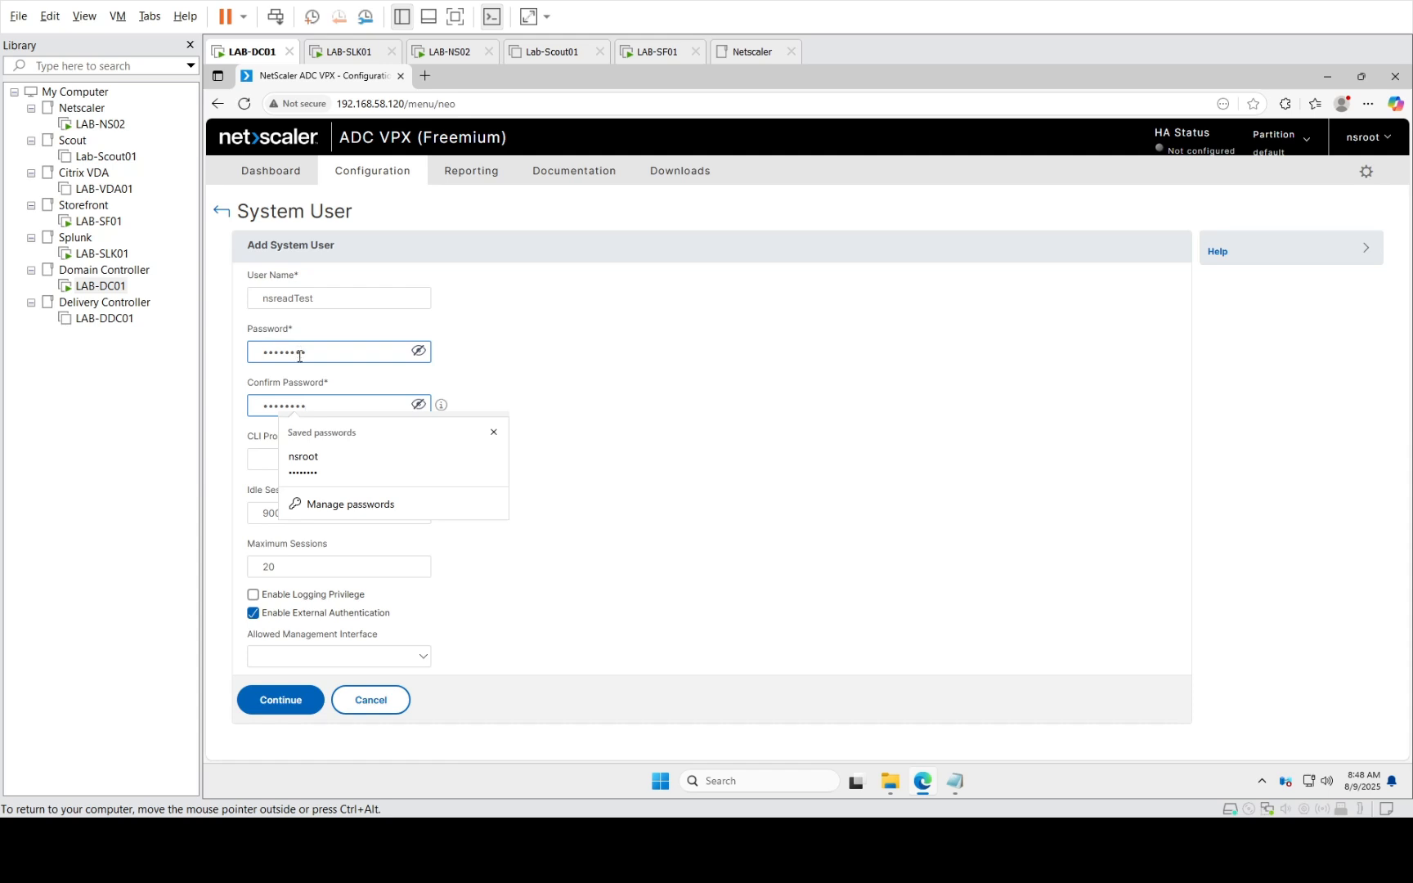
left_click(253, 466)
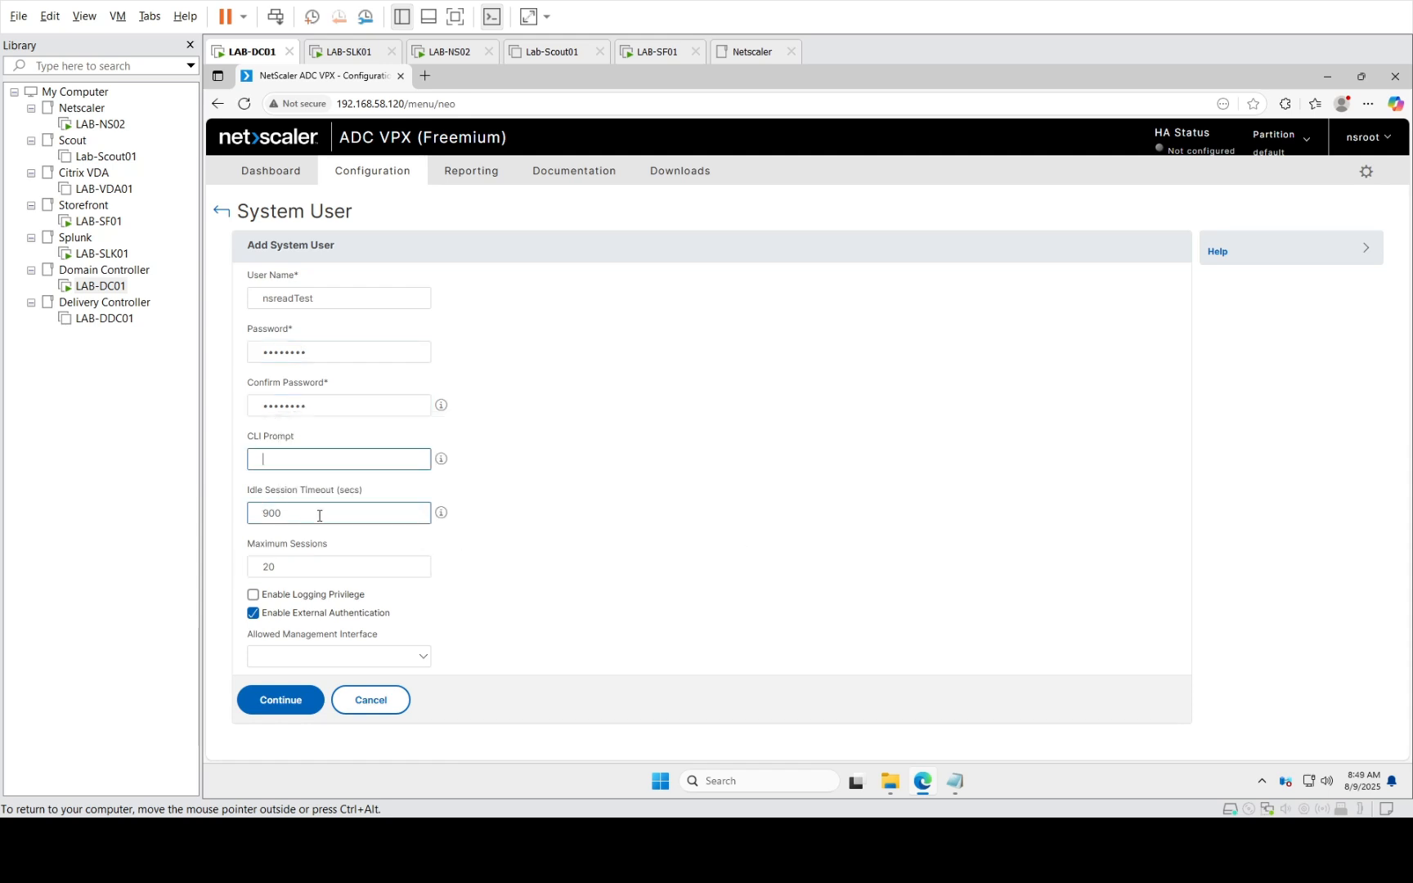
Turn off external authentication and allow management through CLI, API
left_click(253, 614)
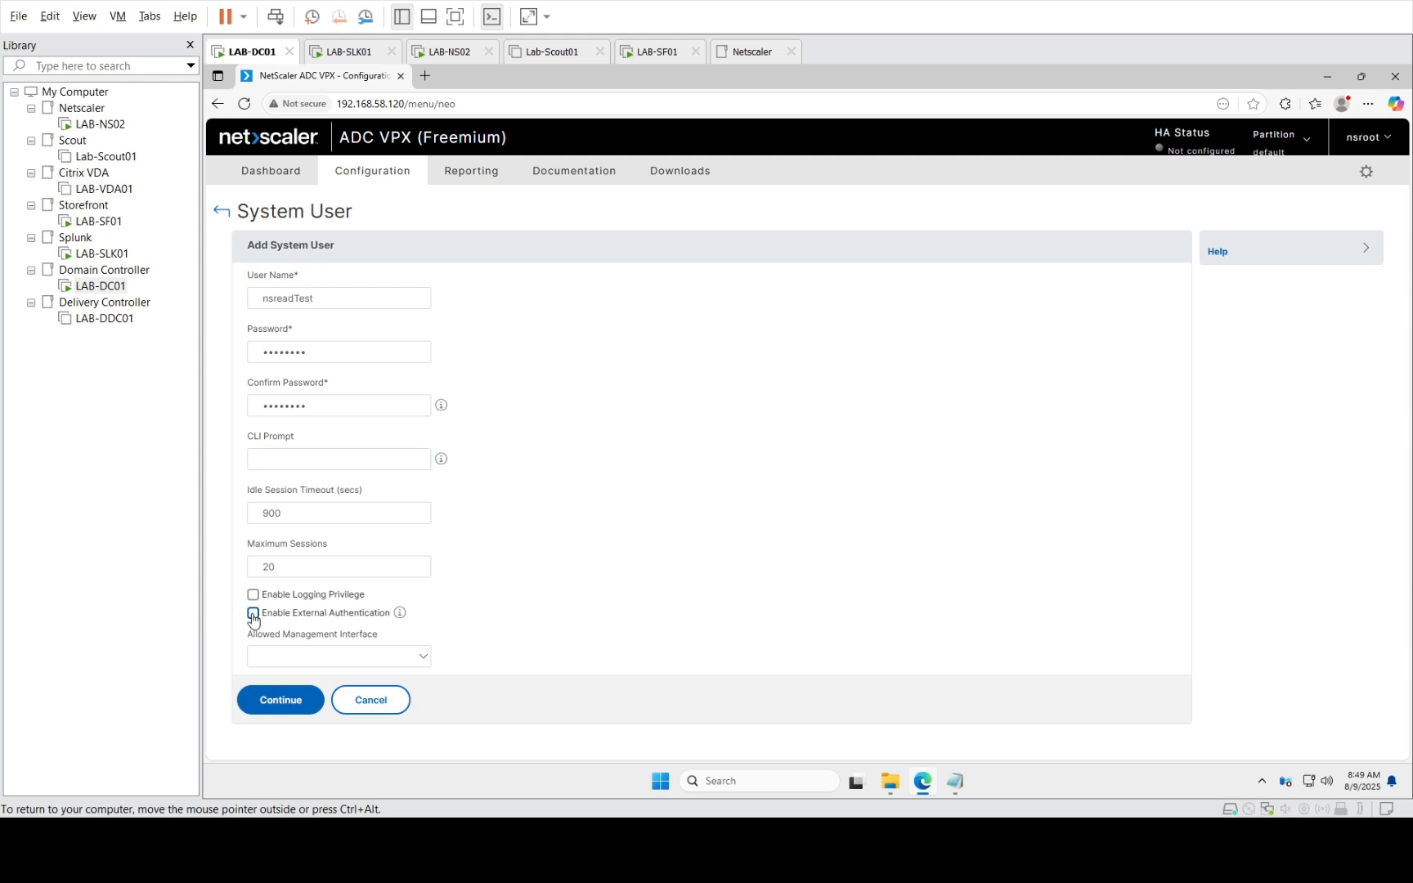
left_click(403, 660)
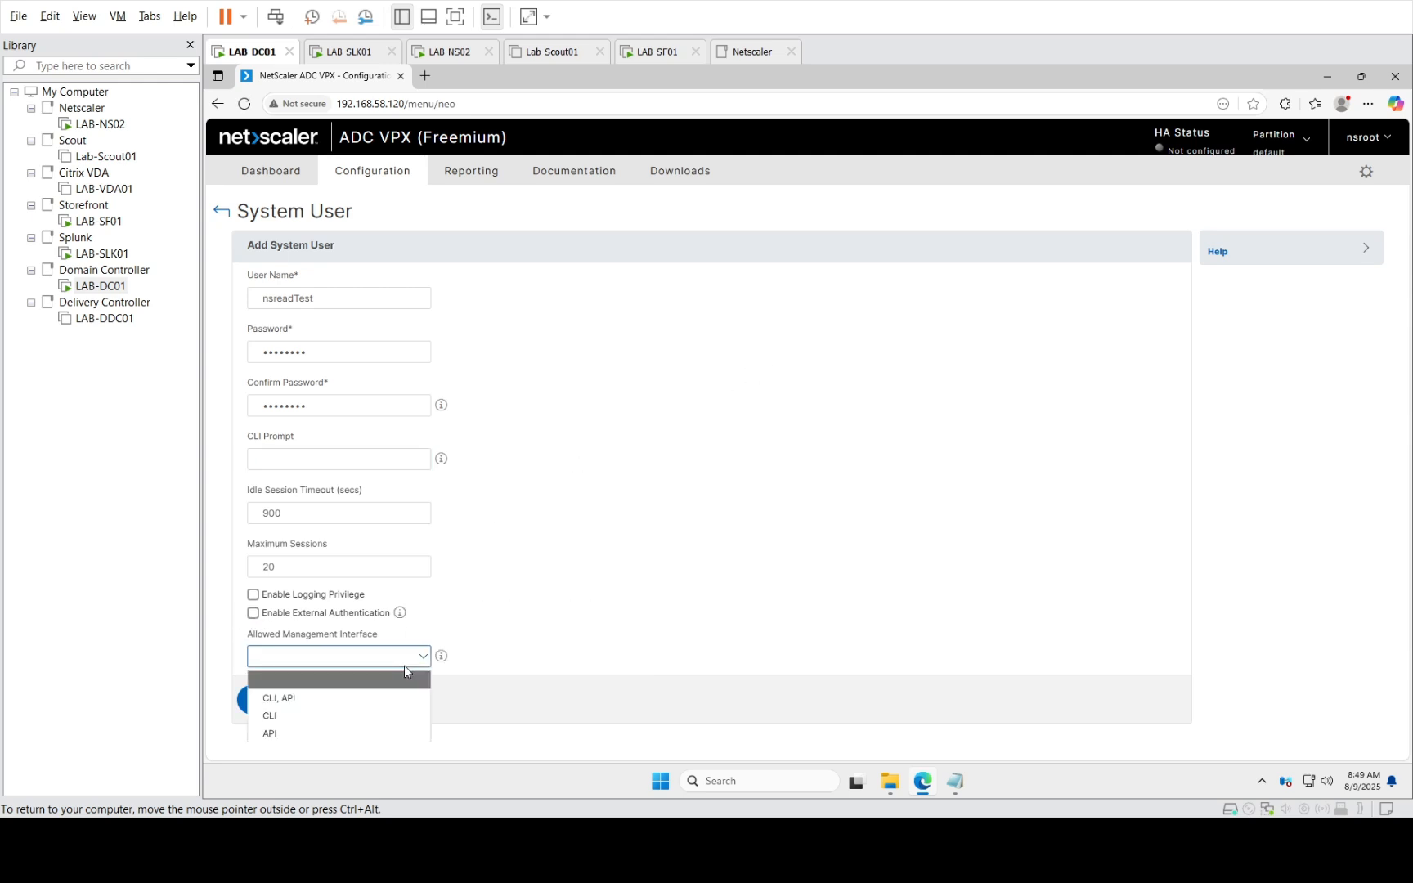
left_click(300, 698)
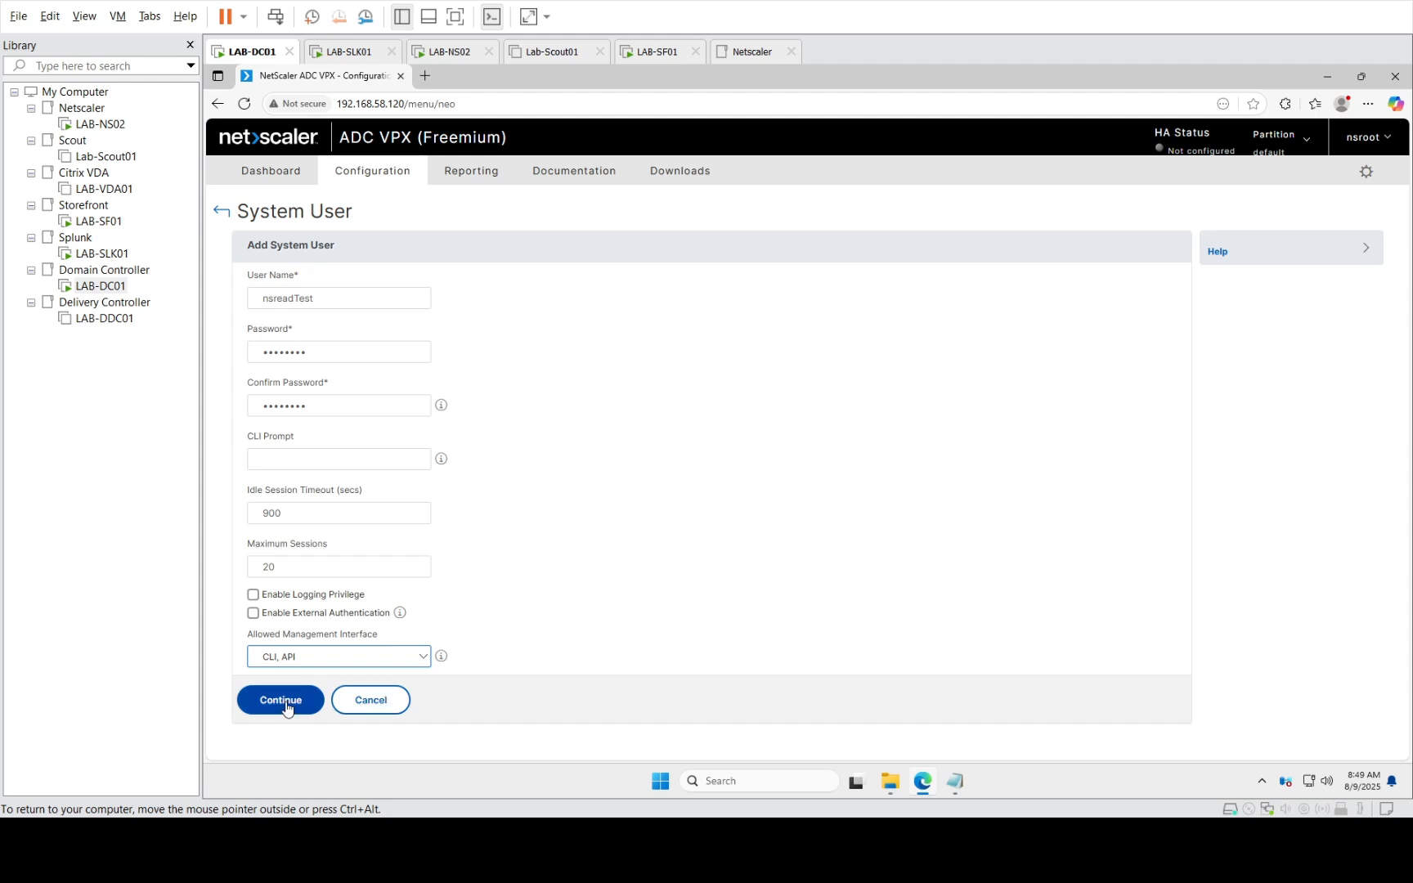
Create nsreadTest, decline the browser password save, and bind the read-only command policy
left_click(285, 705)
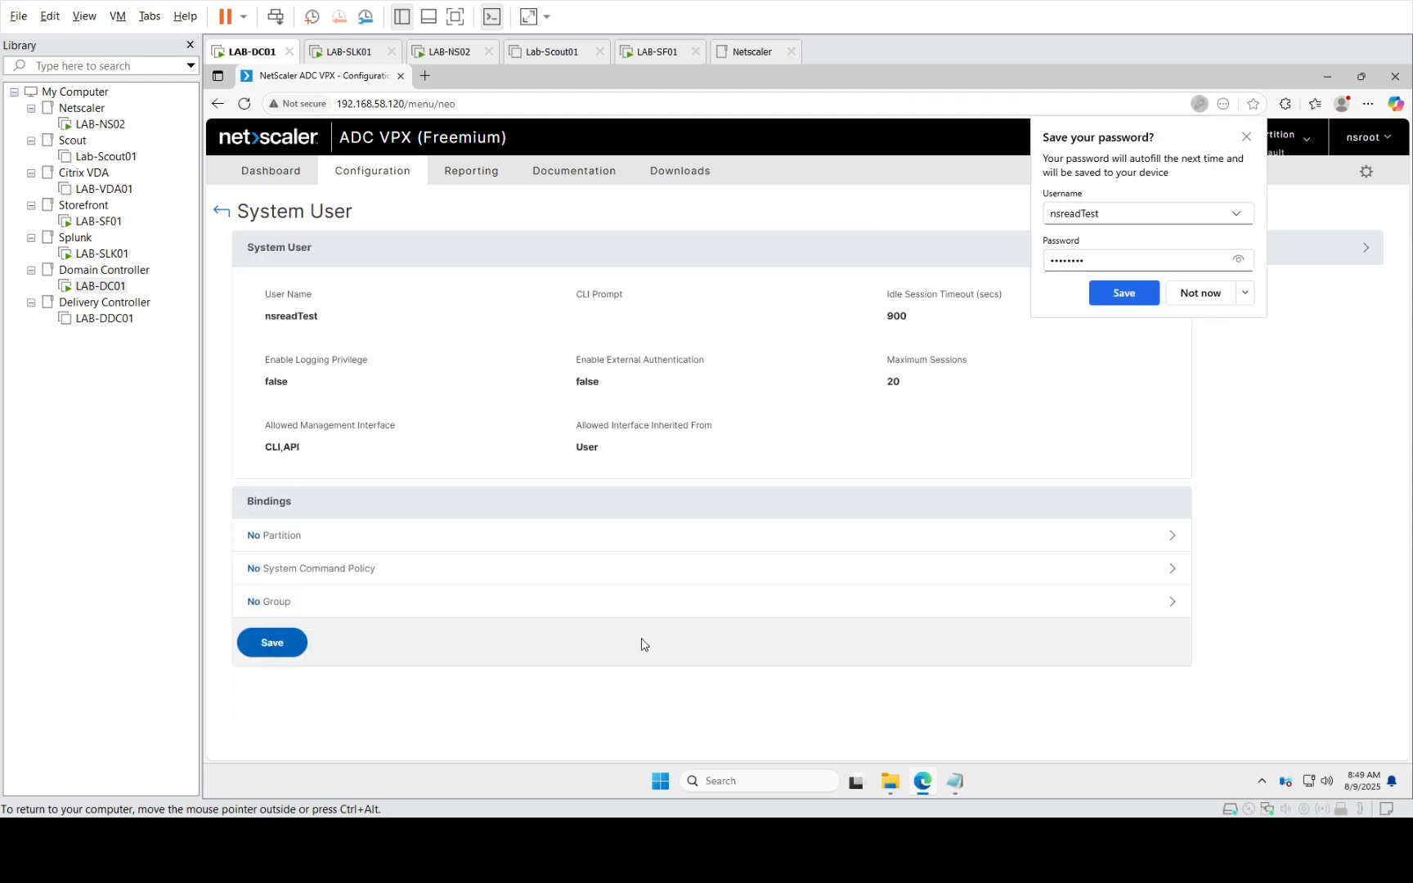
left_click(1192, 296)
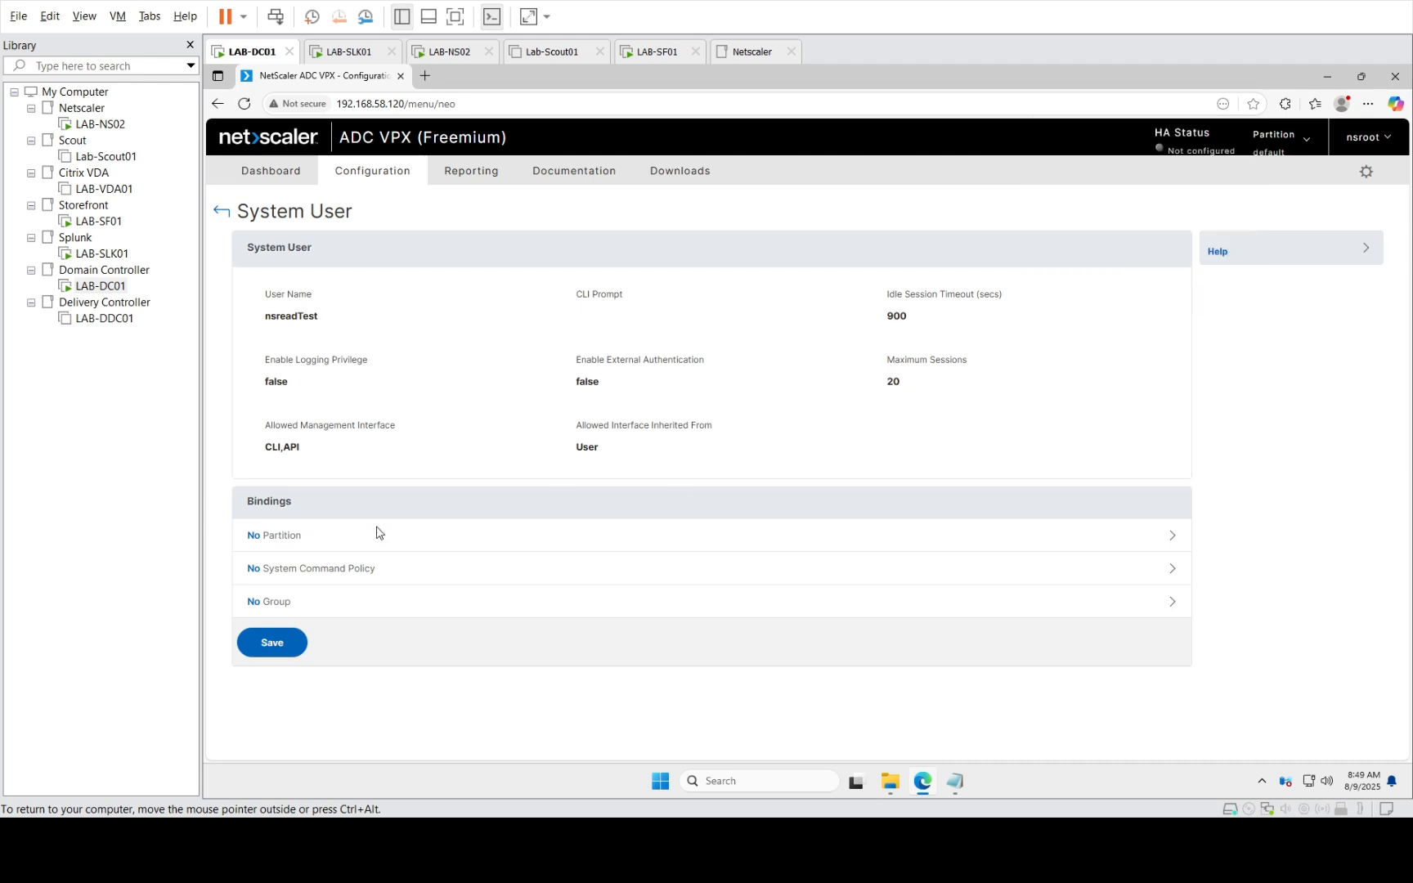
left_click(275, 575)
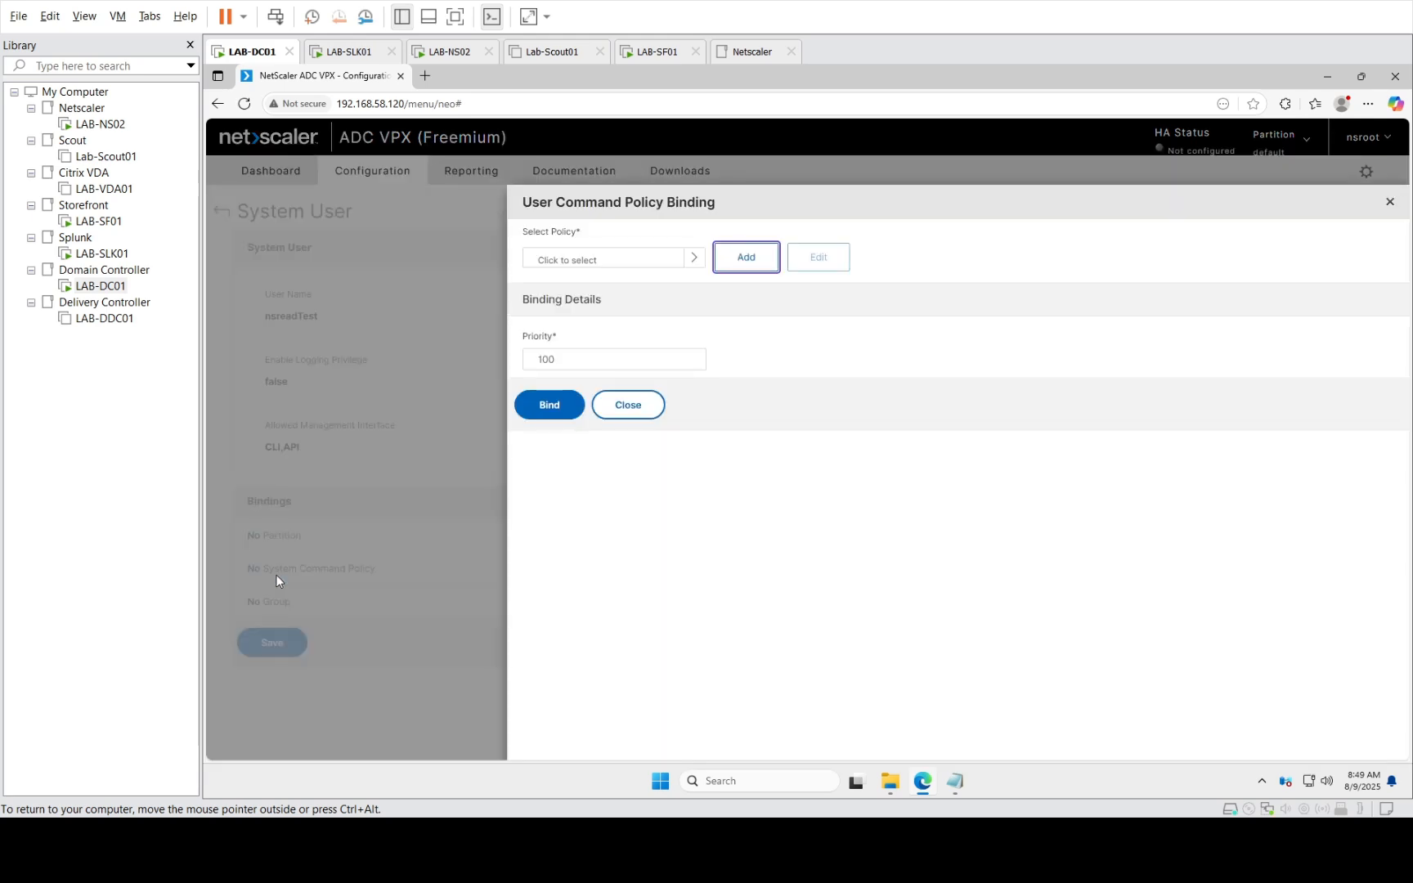
left_click(693, 259)
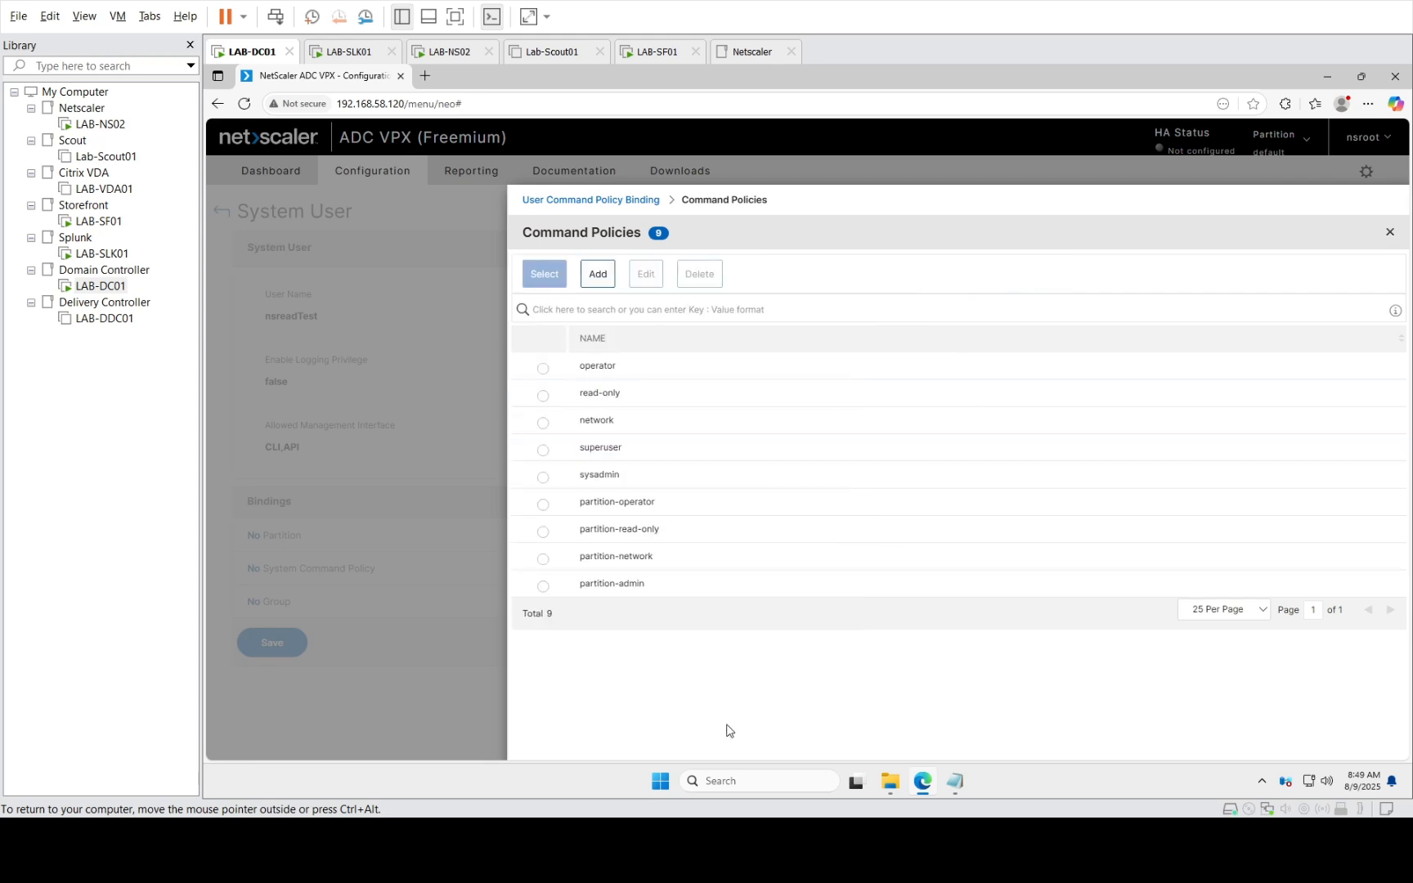
left_click(543, 396)
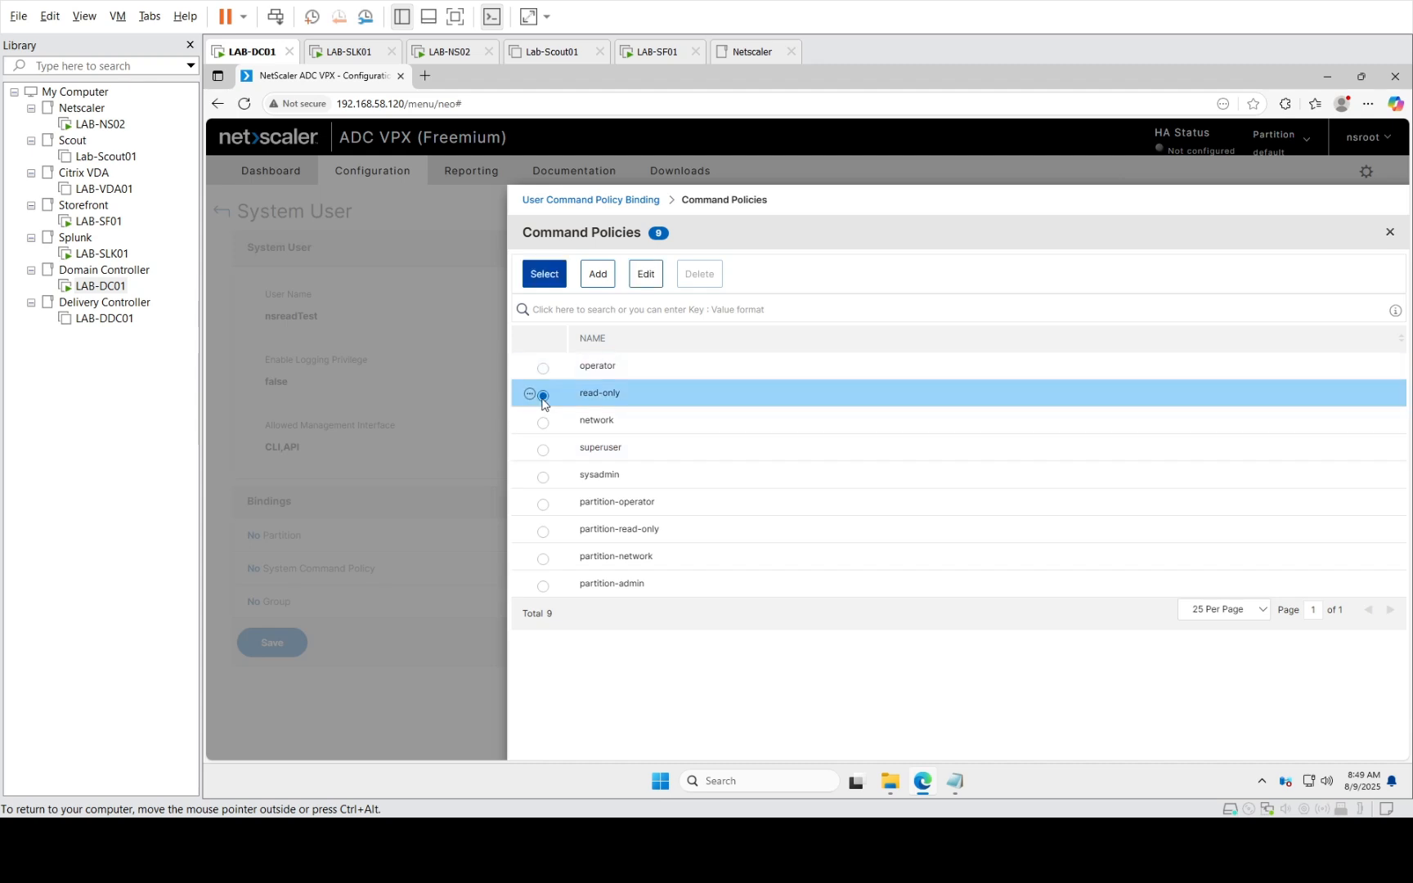
left_click(543, 274)
left_click(550, 436)
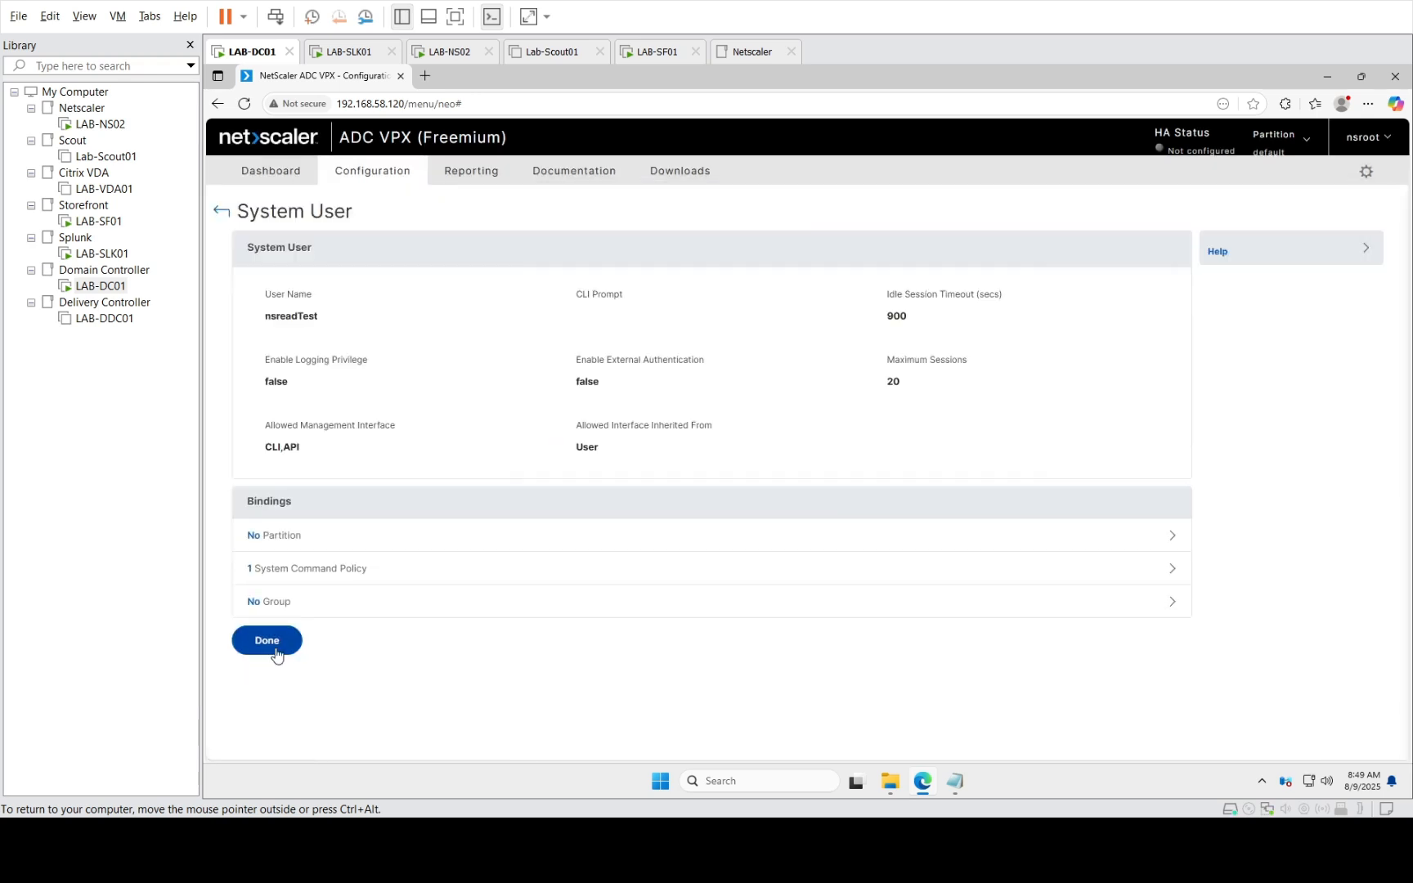
Finish nsreadTest, save the running configuration, and switch to the LAB-SLK01 machine
left_click(275, 651)
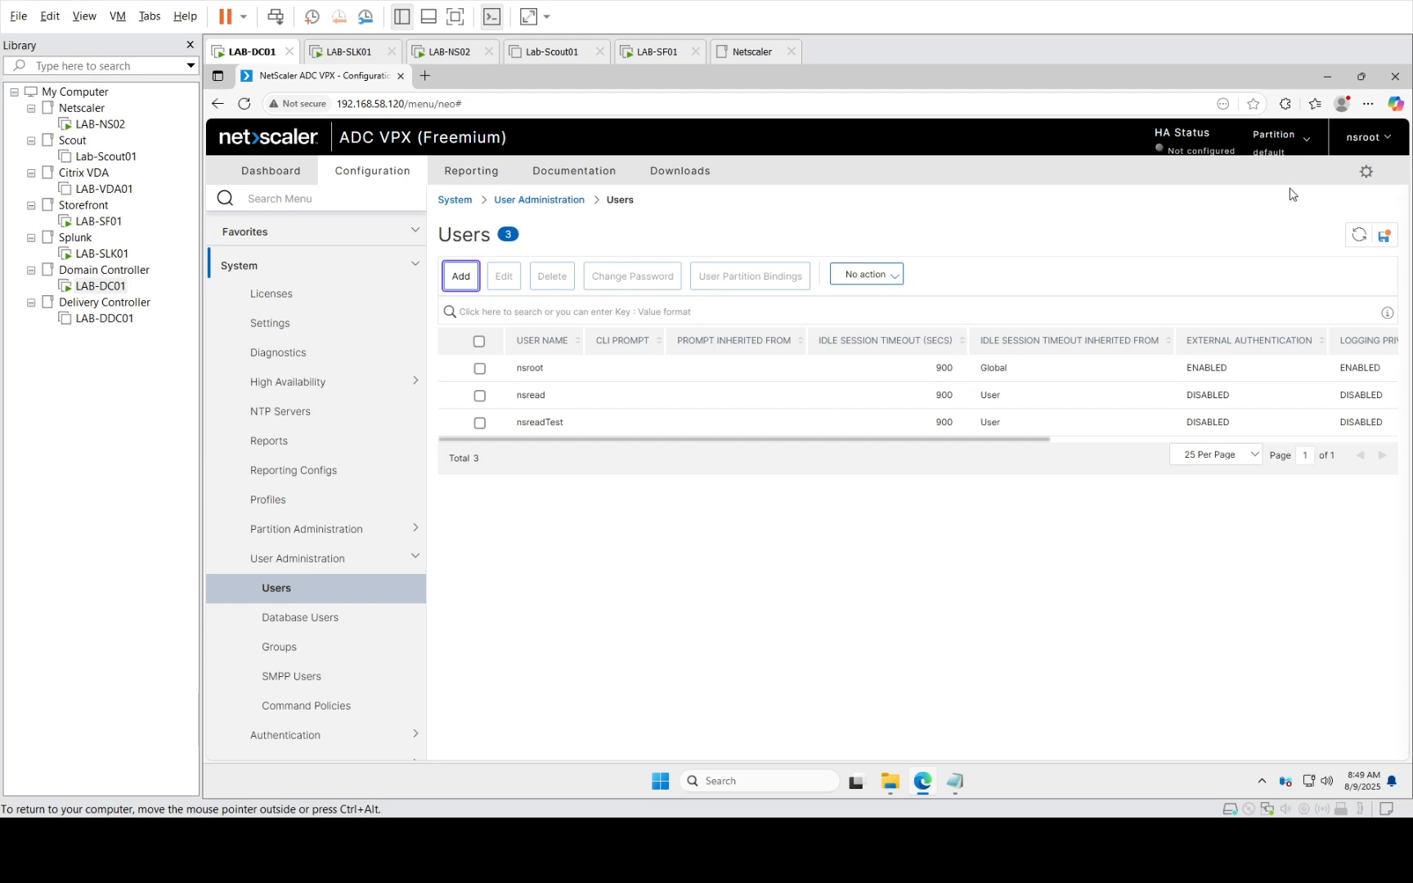
left_click(1387, 241)
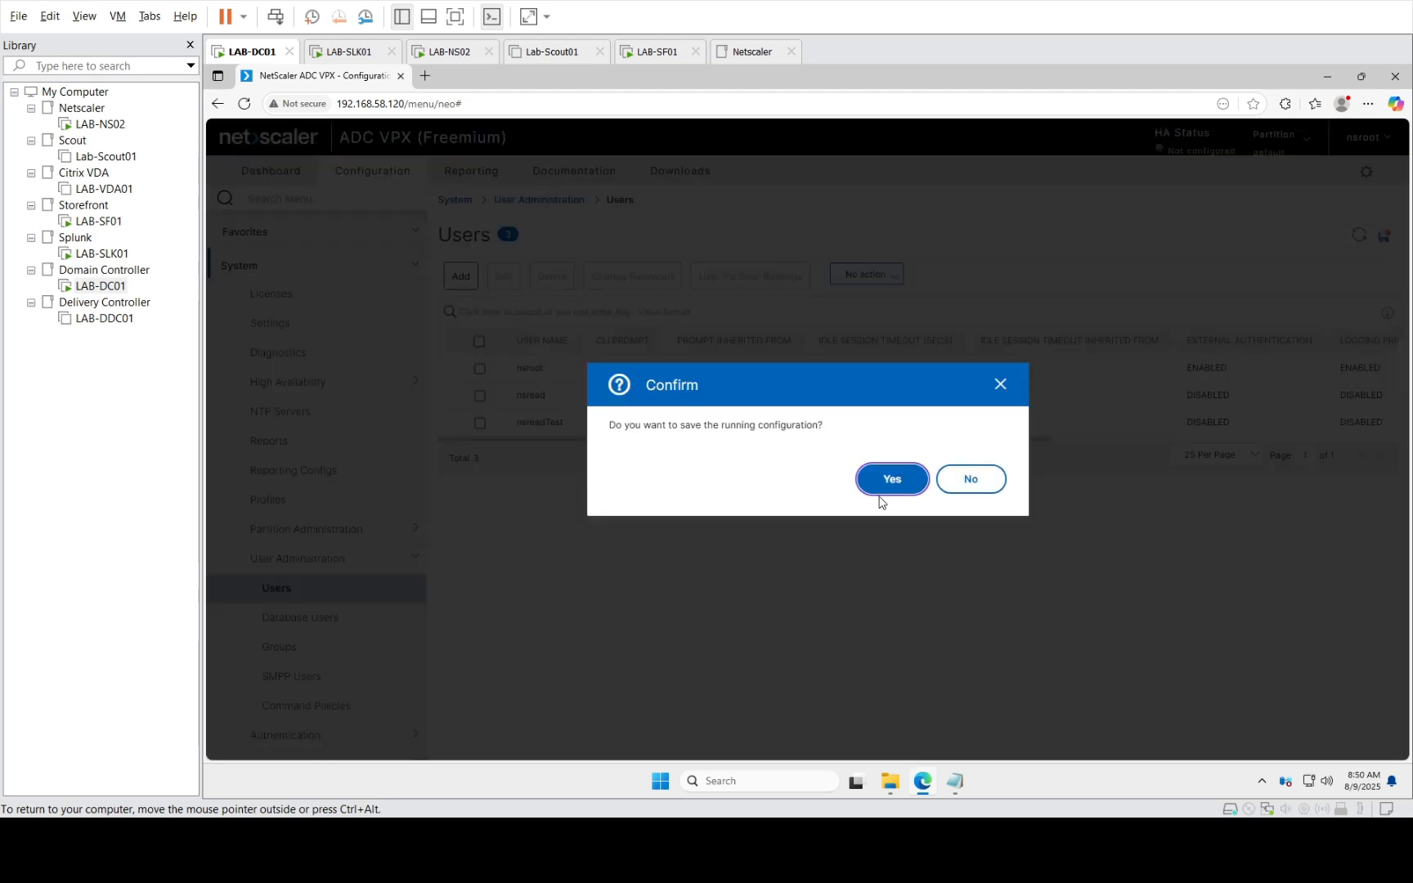
left_click(888, 488)
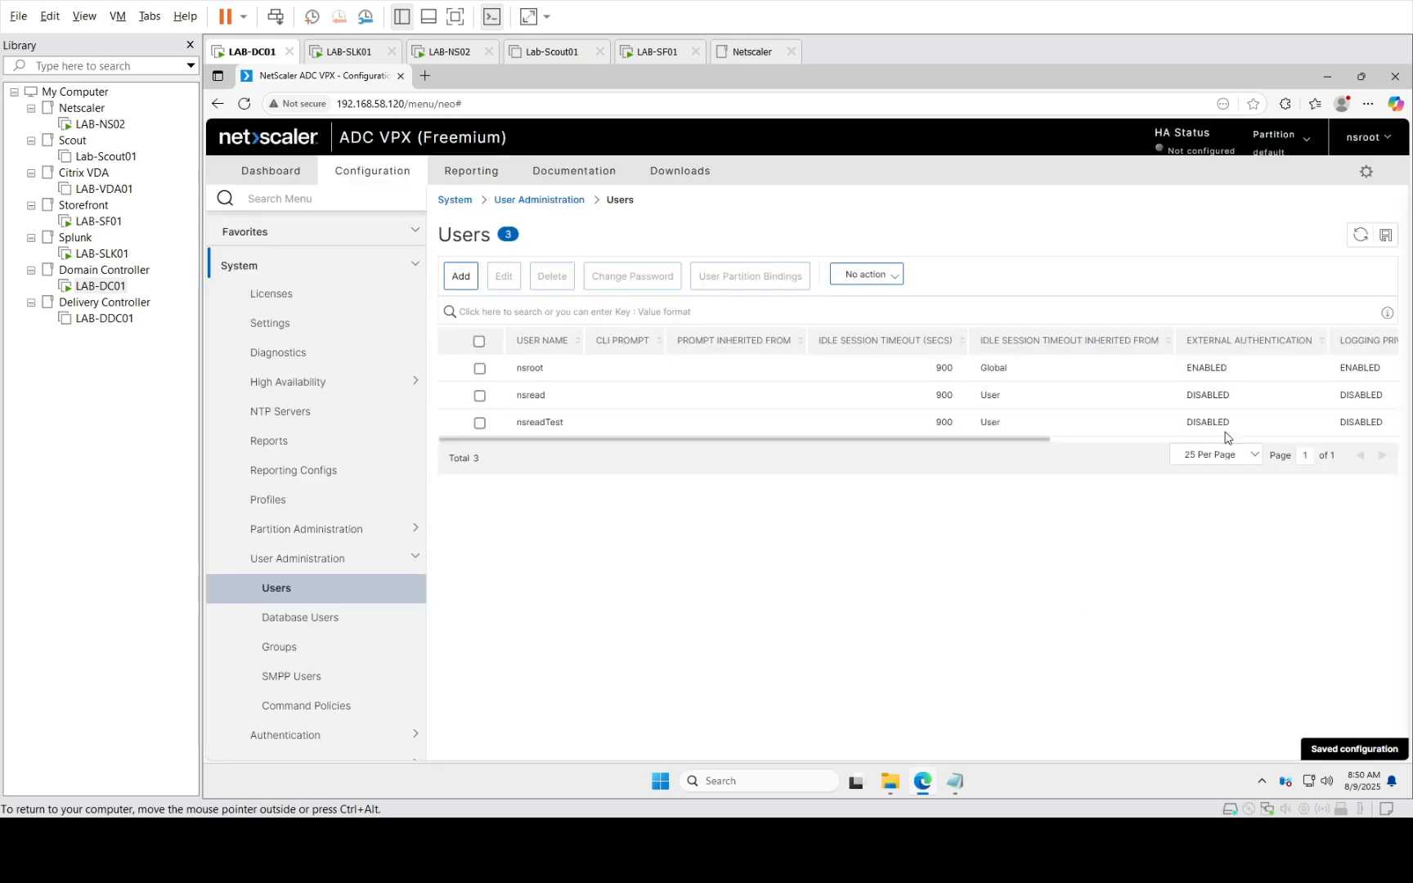
left_click(1357, 133)
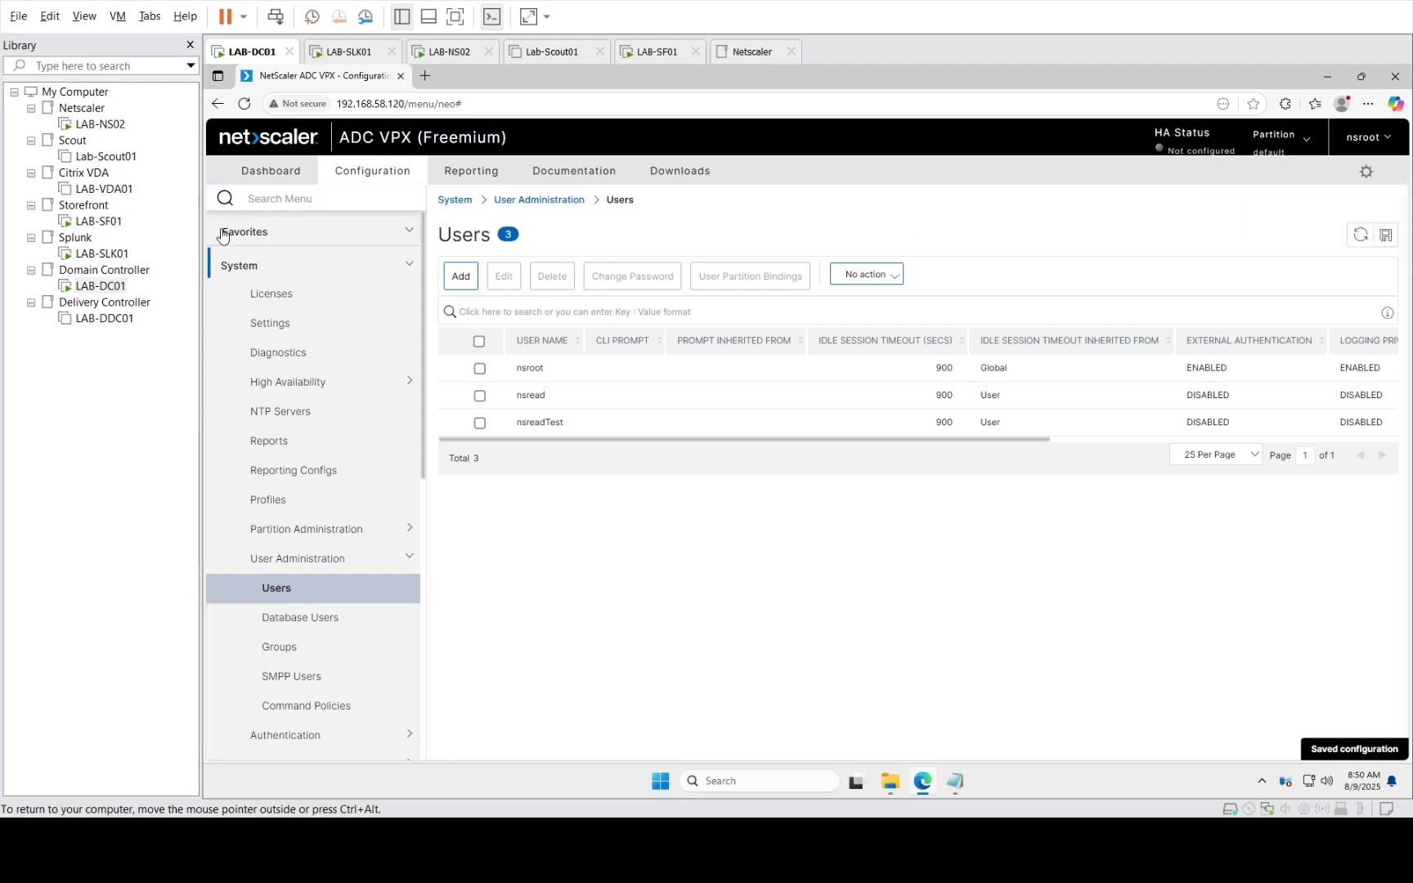
left_click(81, 255)
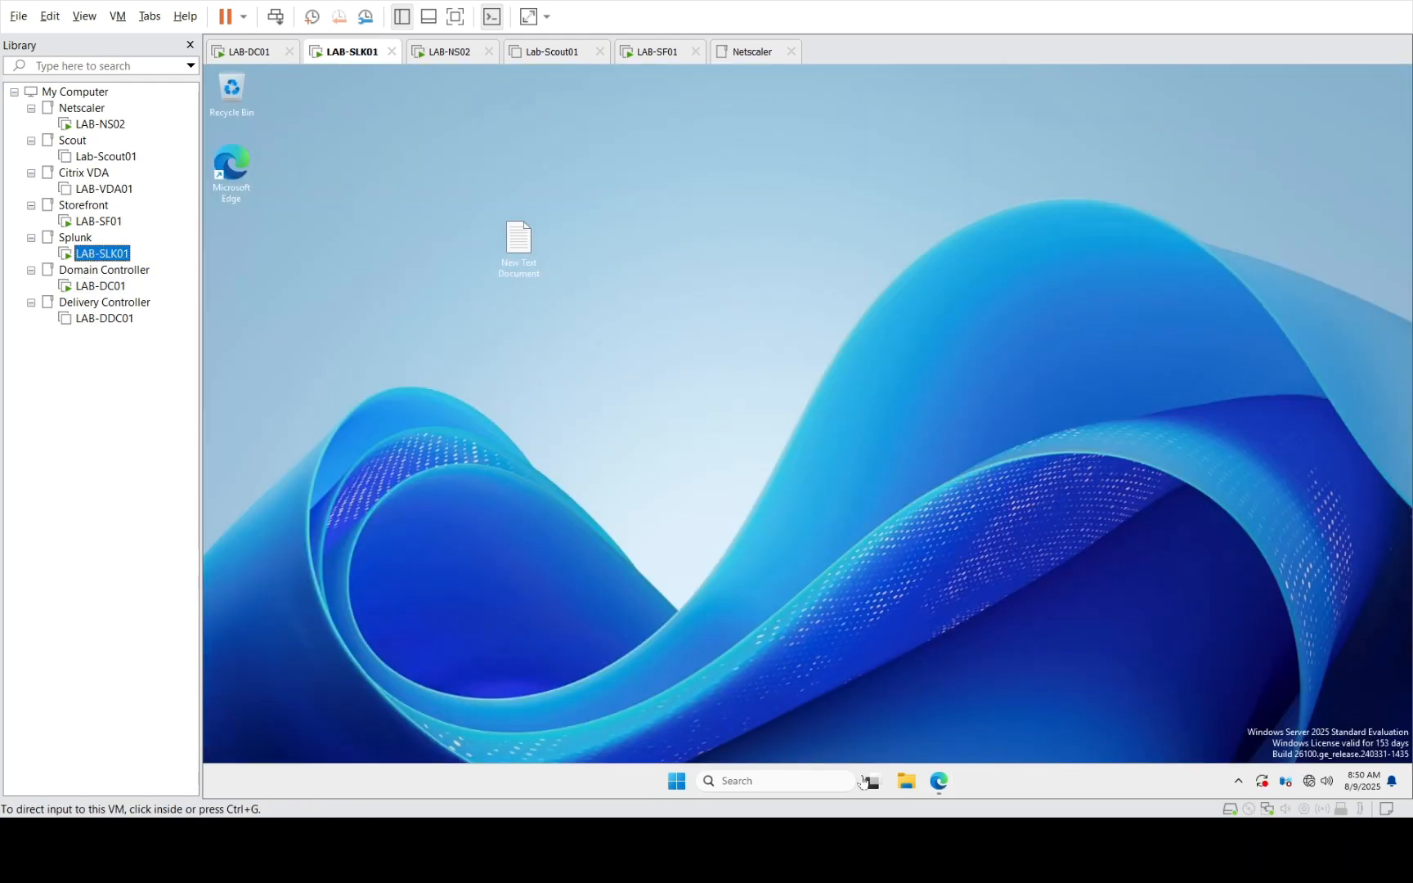
On LAB-SLK01, browse the SBC/VDI dashboard list and installed Splunk apps in uberAgent UXM
left_click(938, 783)
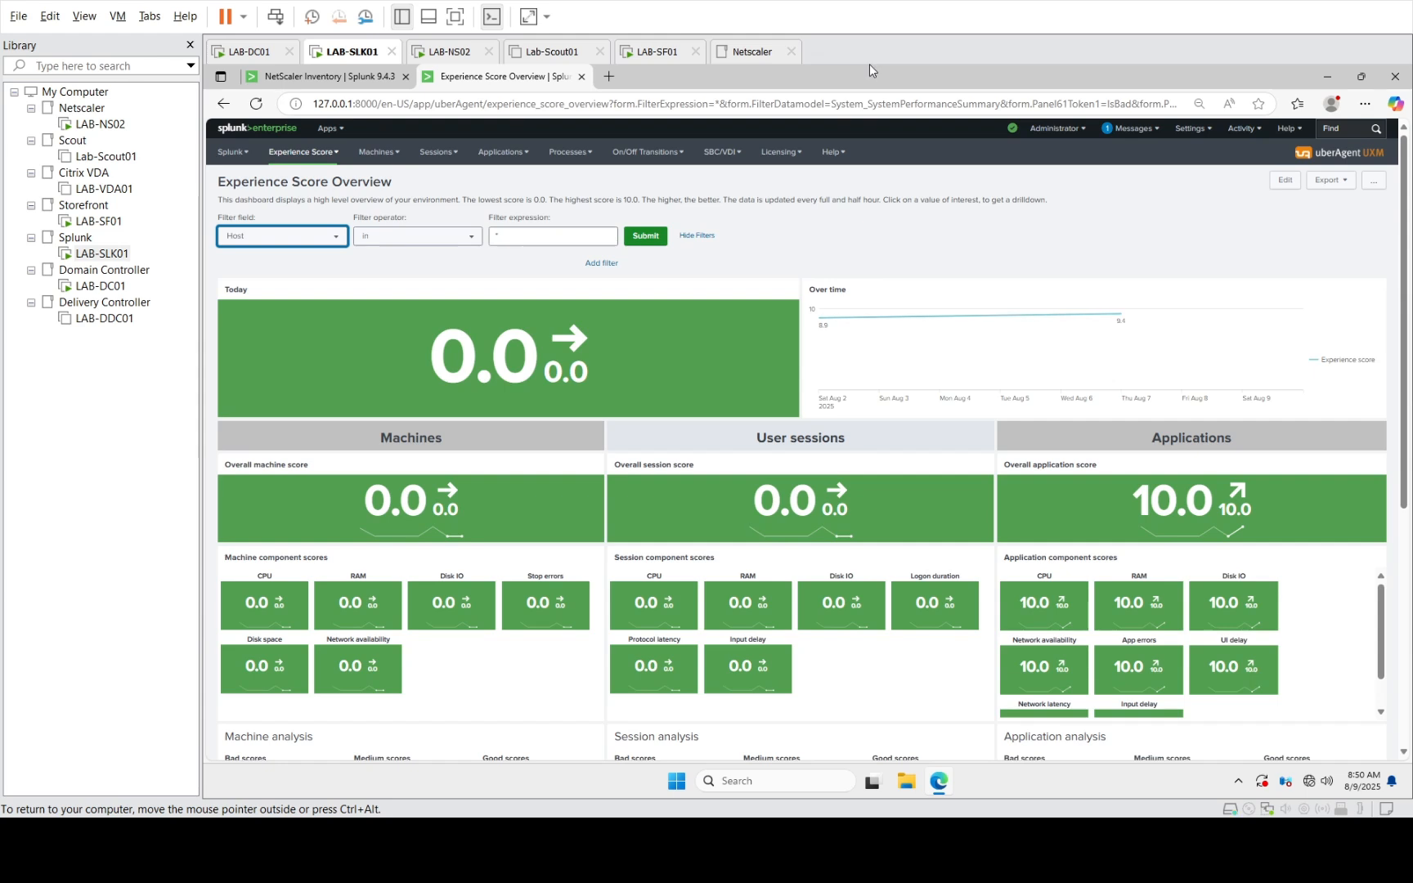
left_click(720, 153)
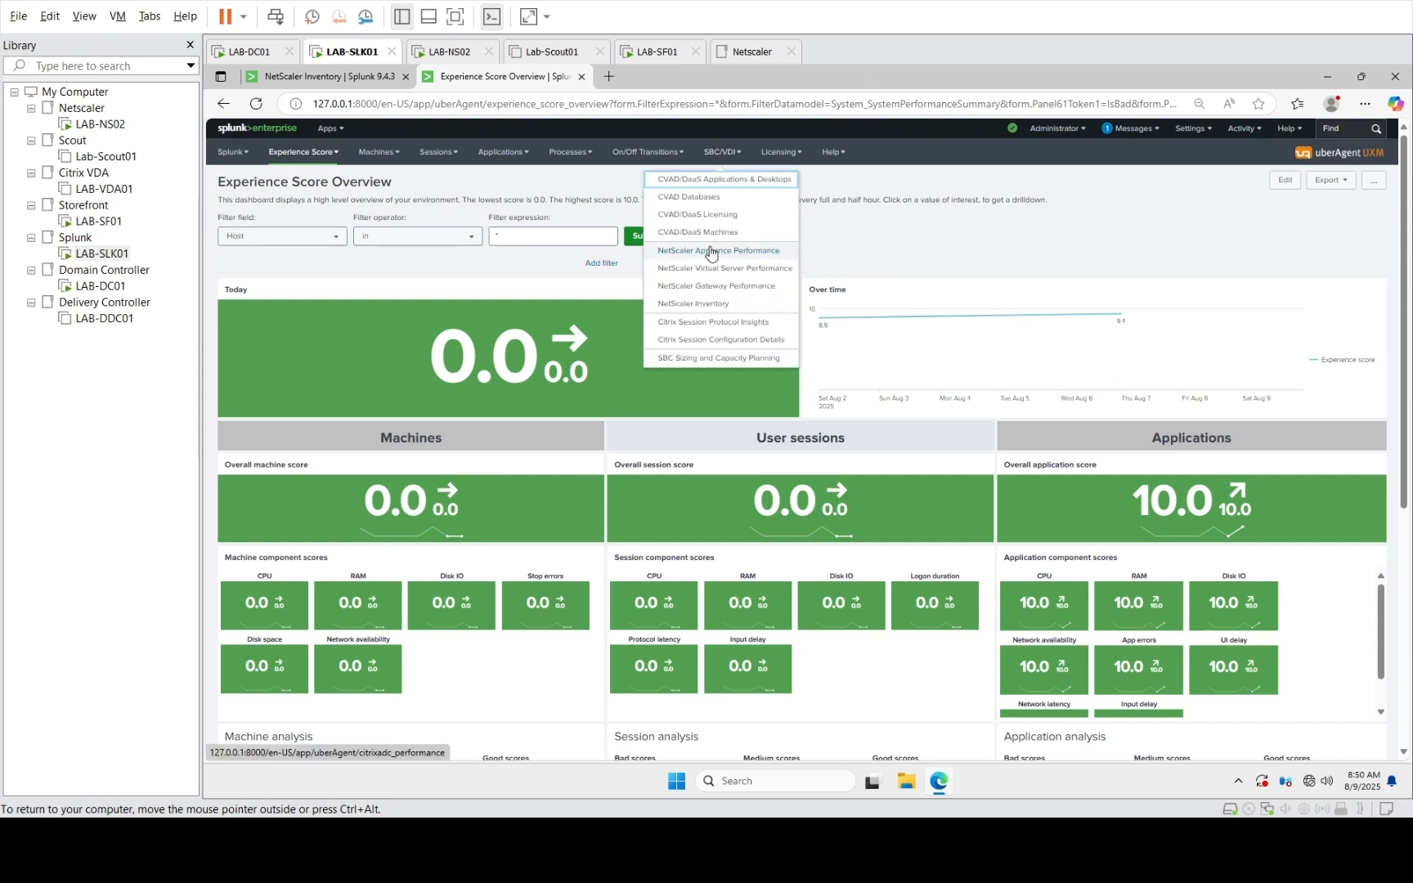
left_click(978, 260)
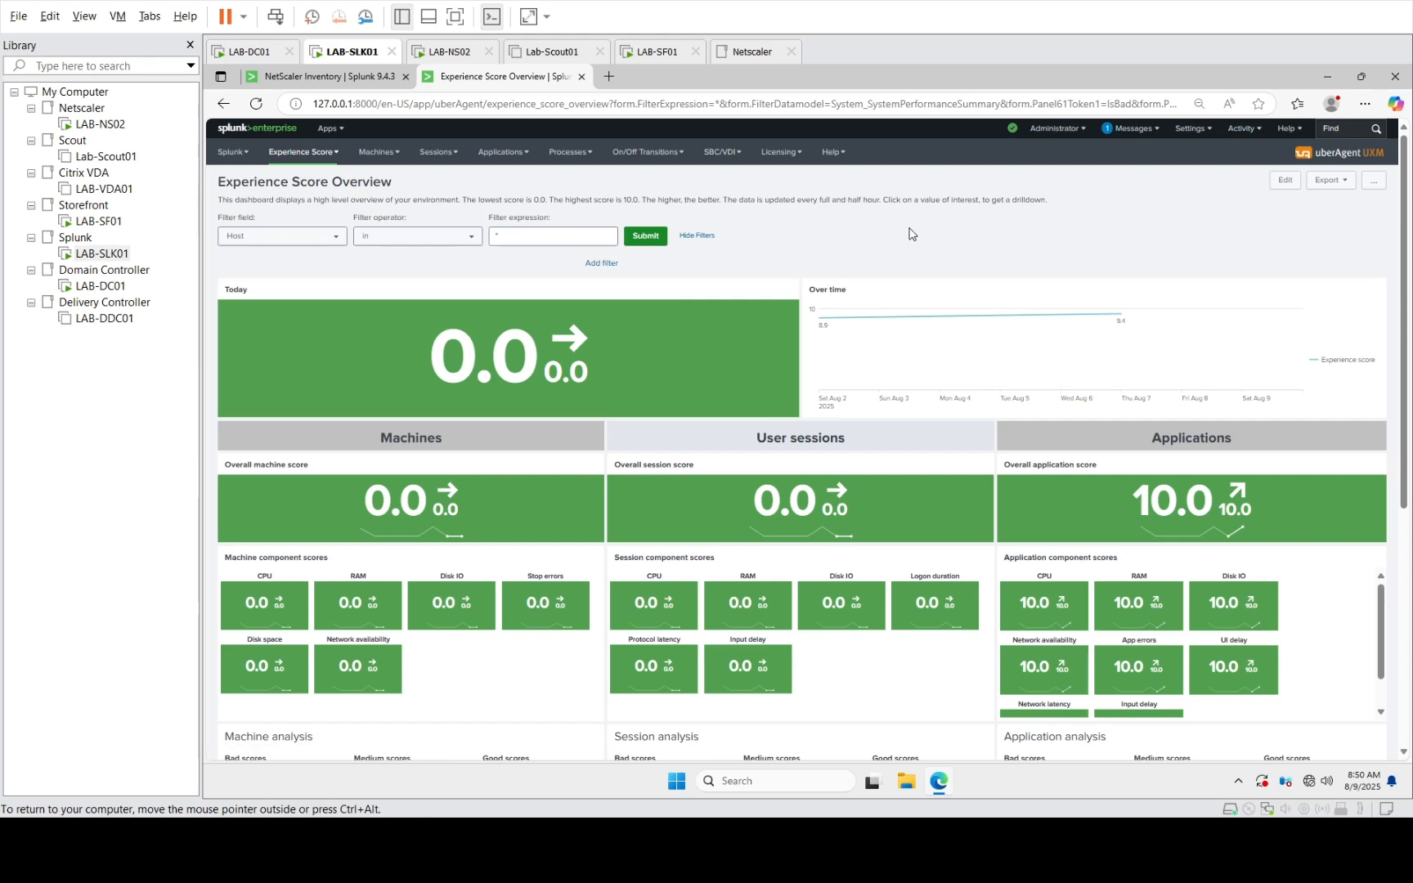
left_click(723, 153)
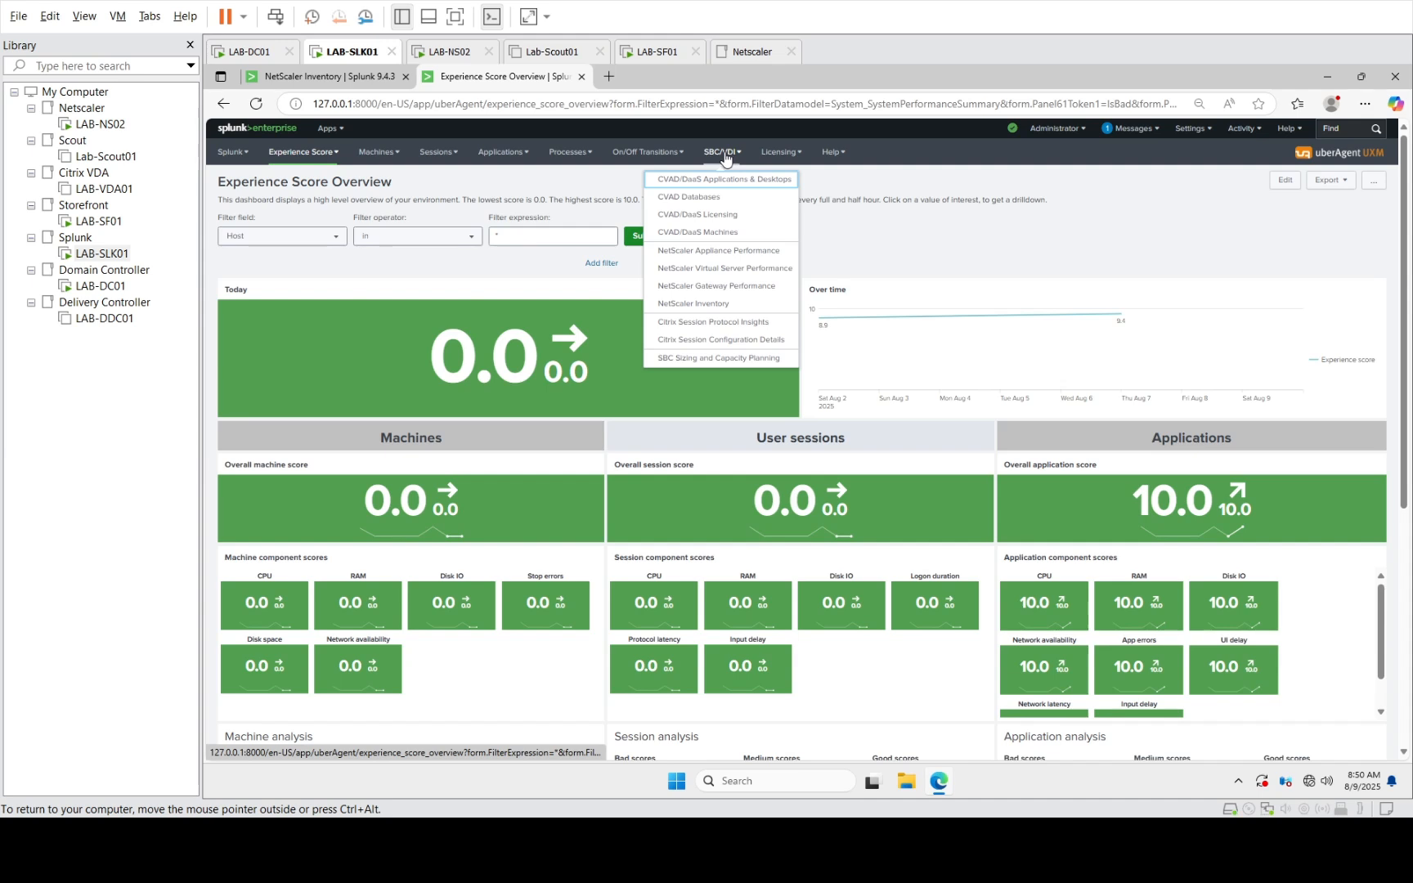
left_click(329, 128)
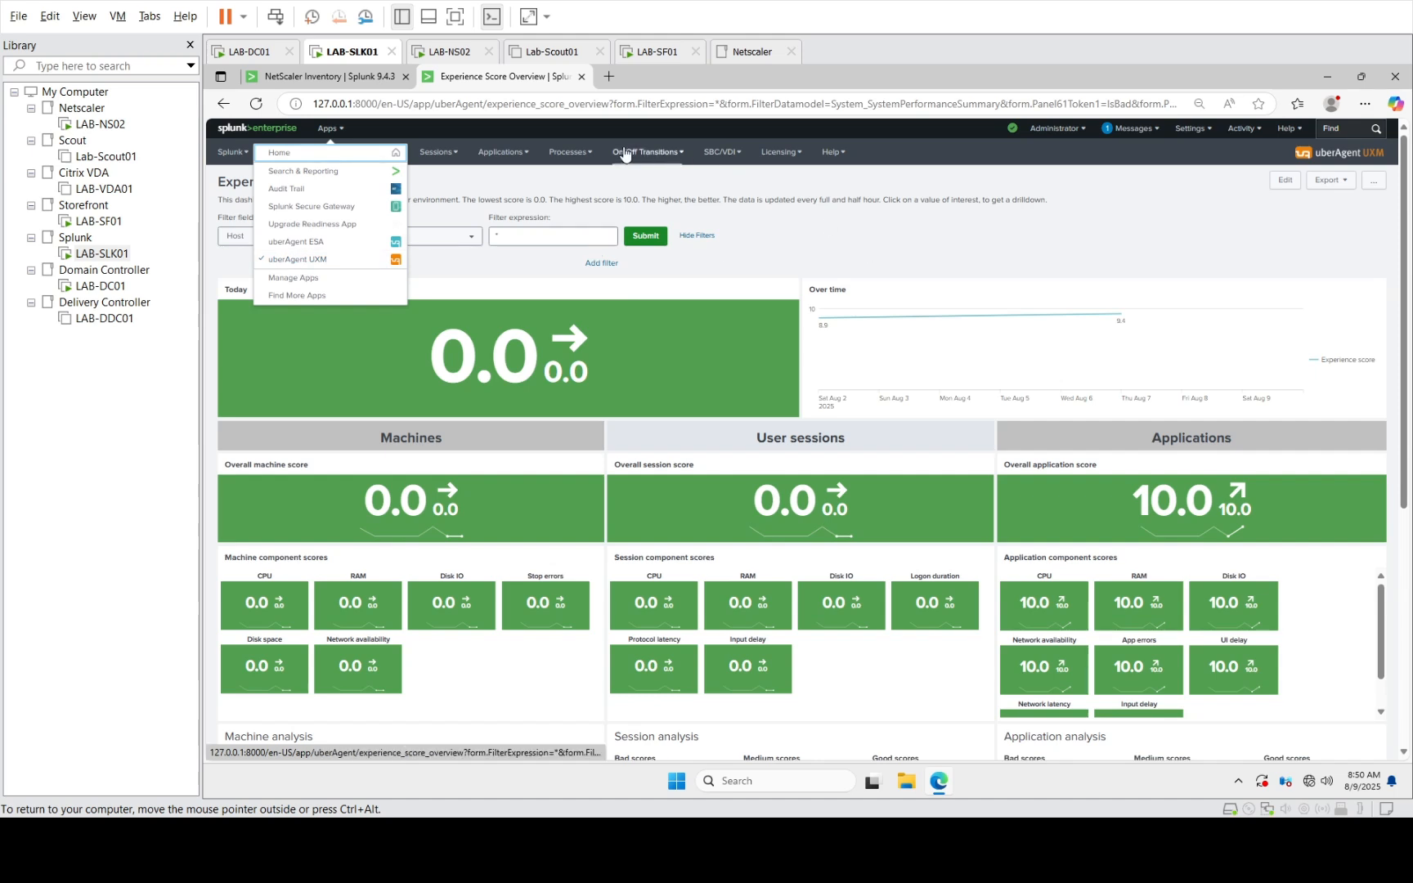
left_click(721, 152)
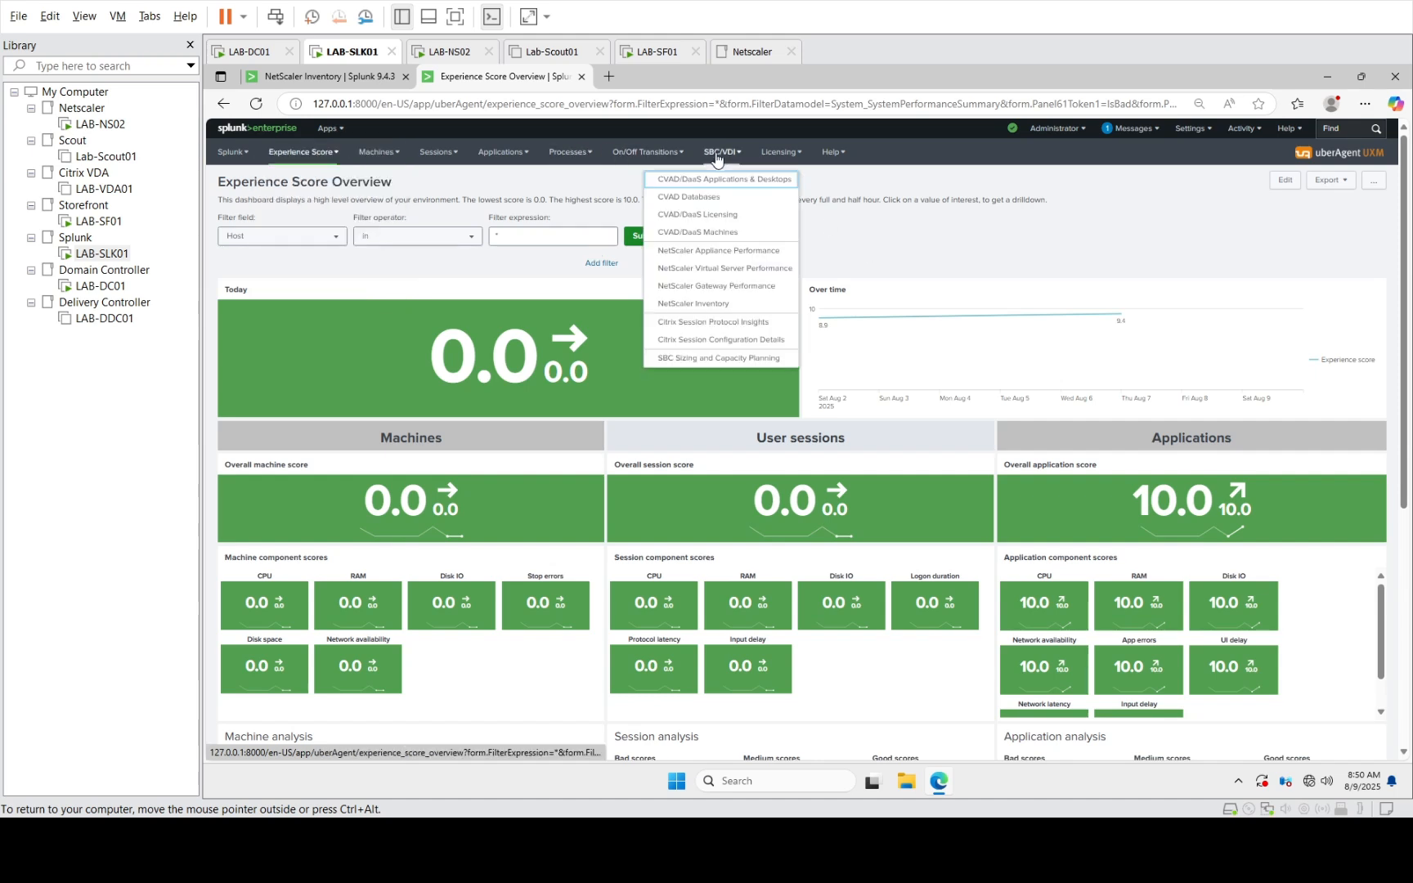
Open the NetScaler Inventory dashboard and filter to the Remote Licensed Virtual Appliance model, showing LAB-NS02
left_click(699, 302)
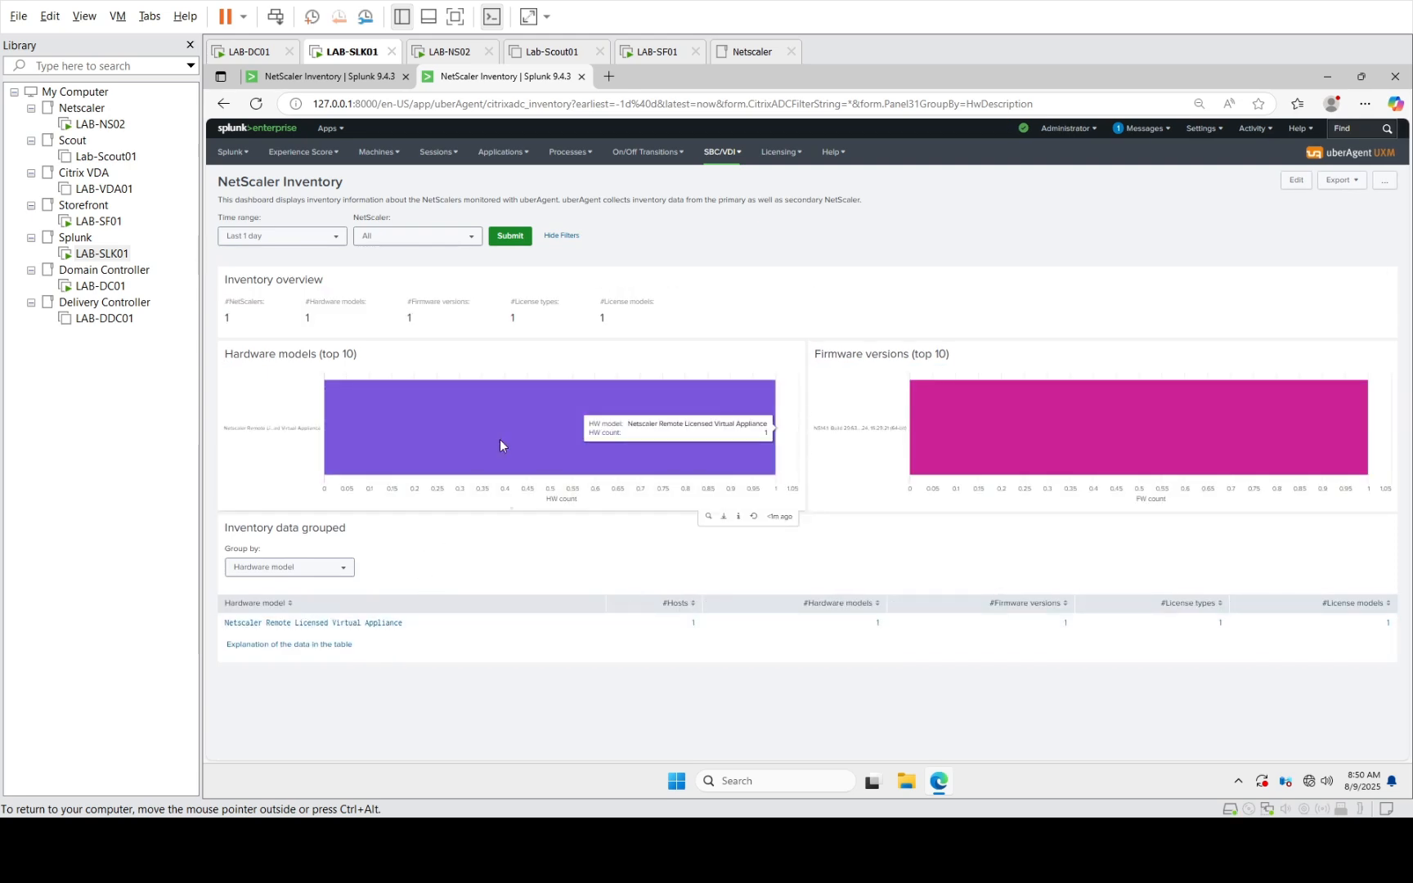
left_click(344, 624)
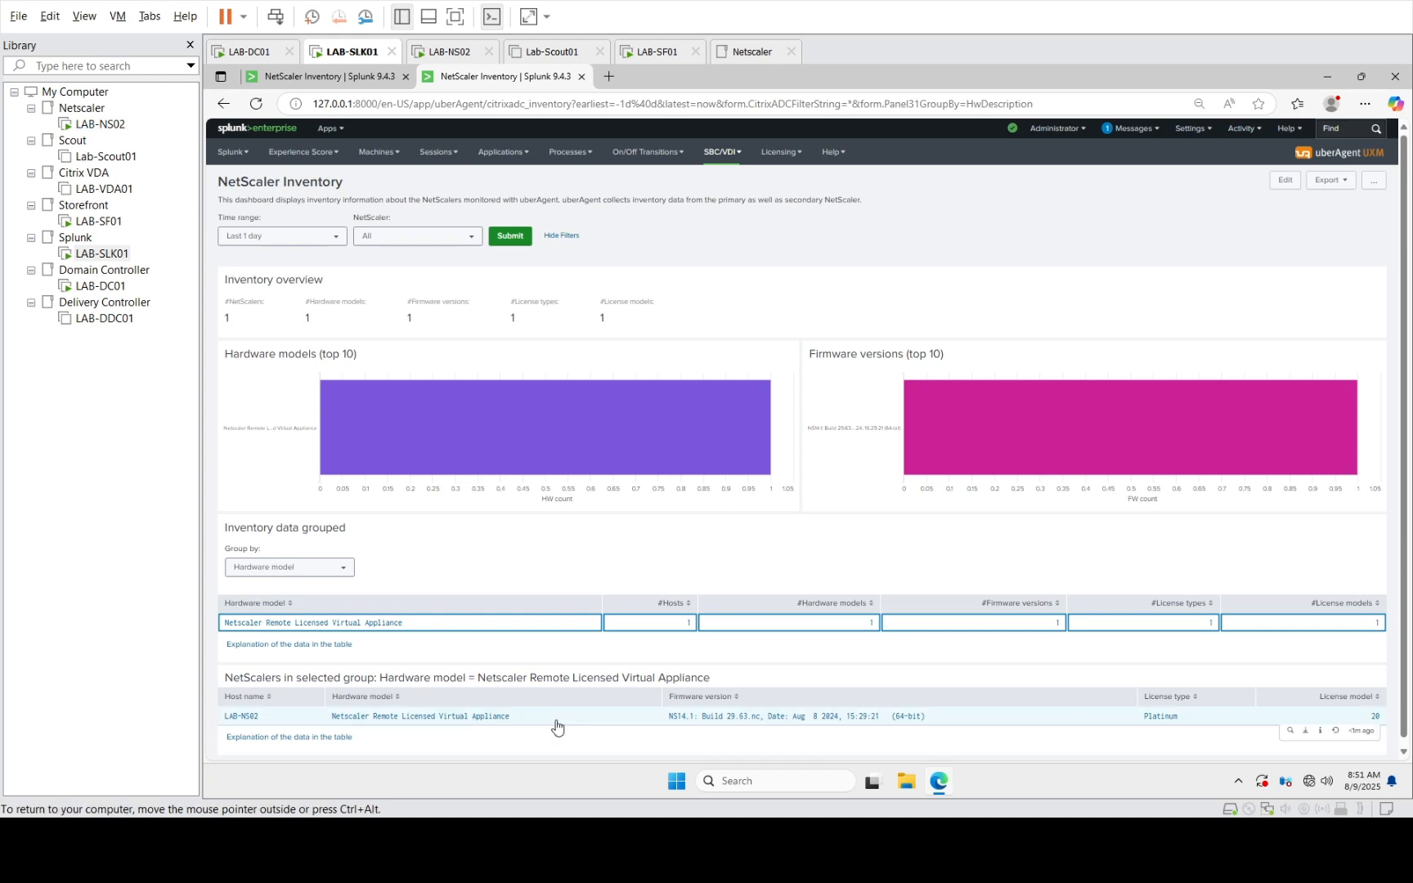
Open LAB-NS02's Single NetScaler Inventory and scroll to its licensing, virtual servers, IPs and certificates
left_click(262, 718)
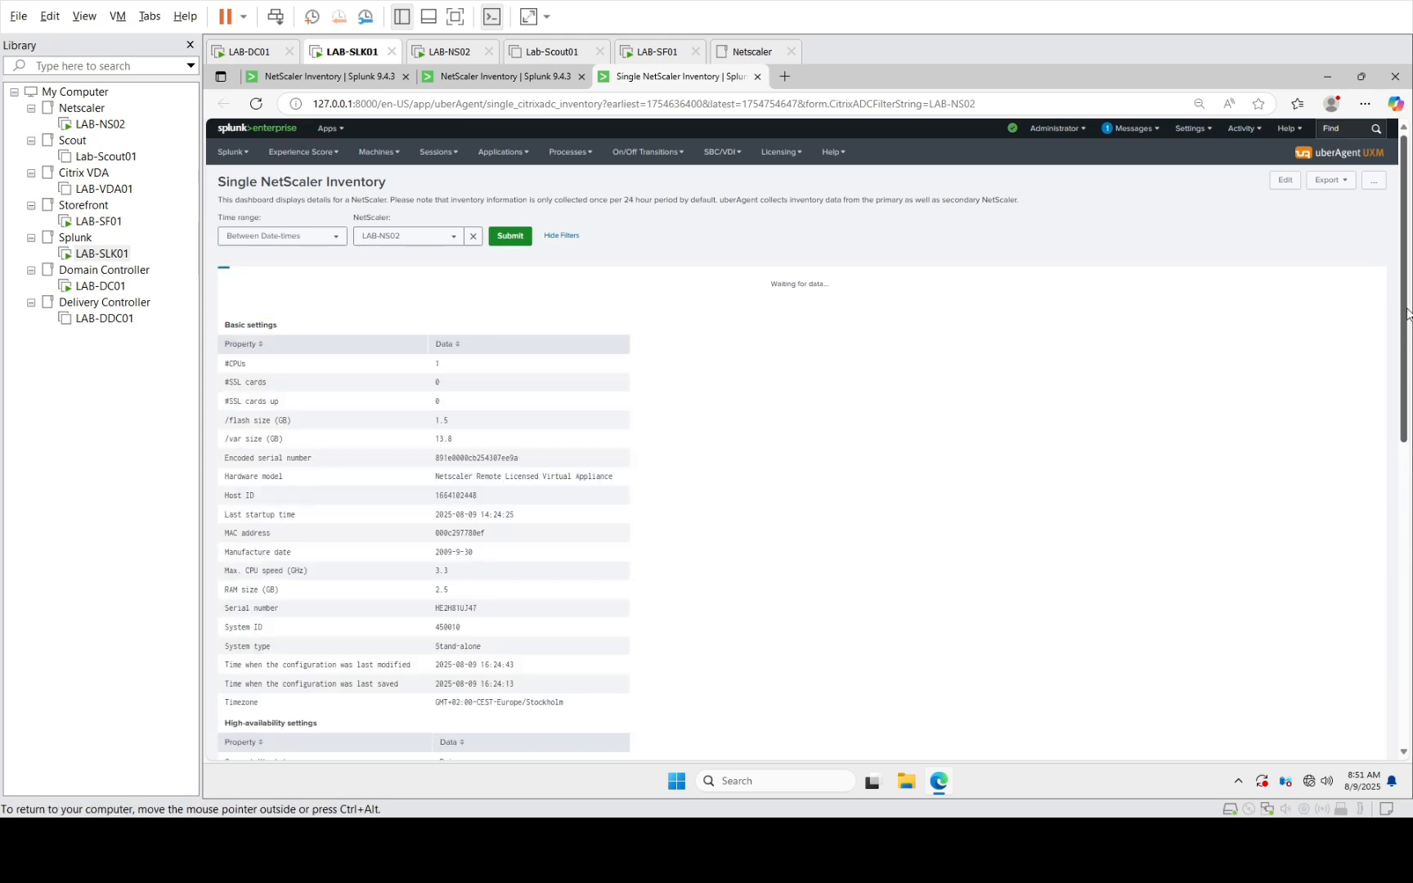
left_click_drag(1408, 317, 1409, 582)
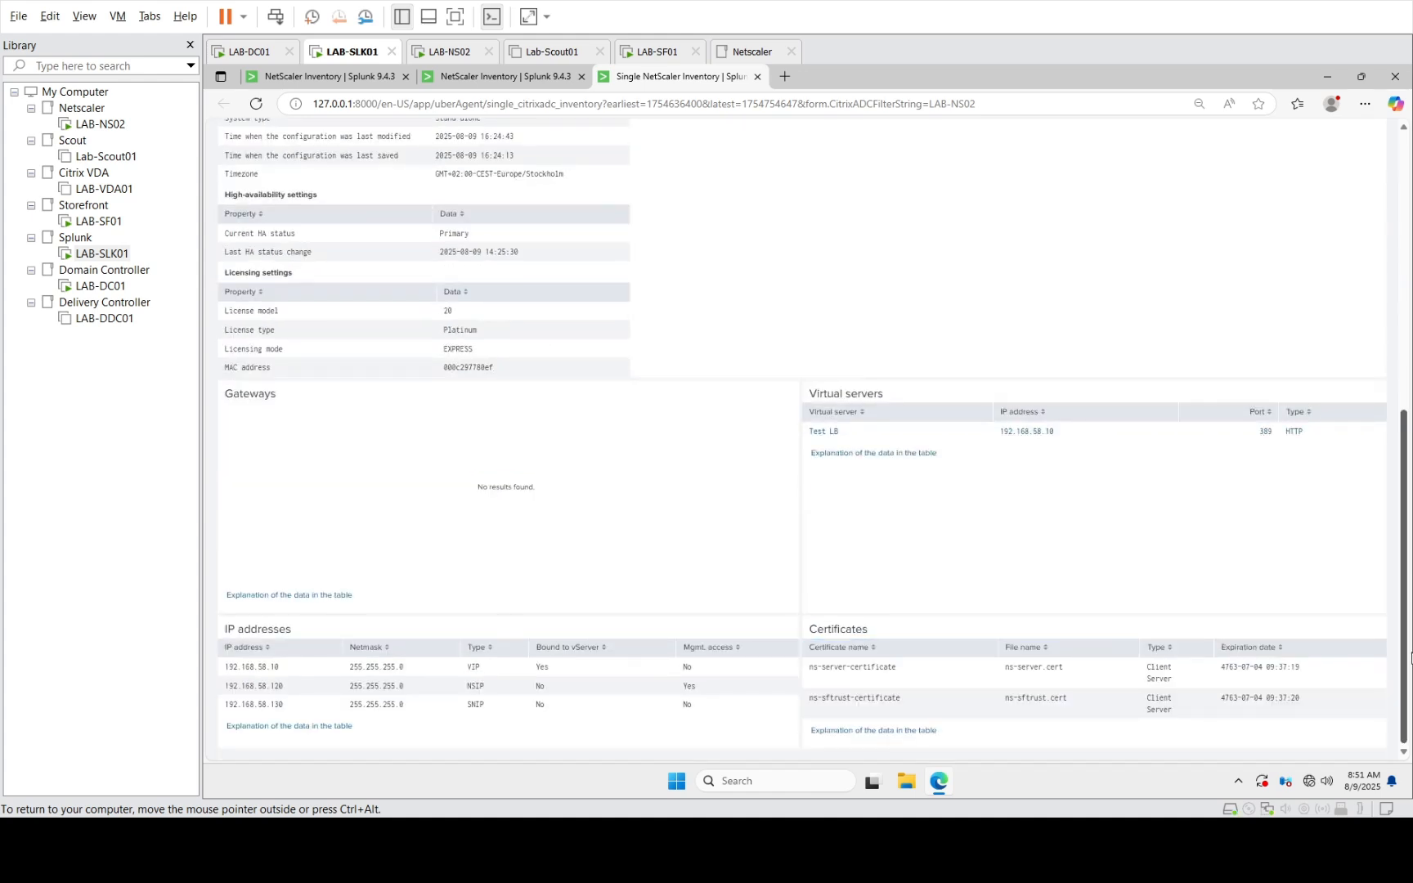